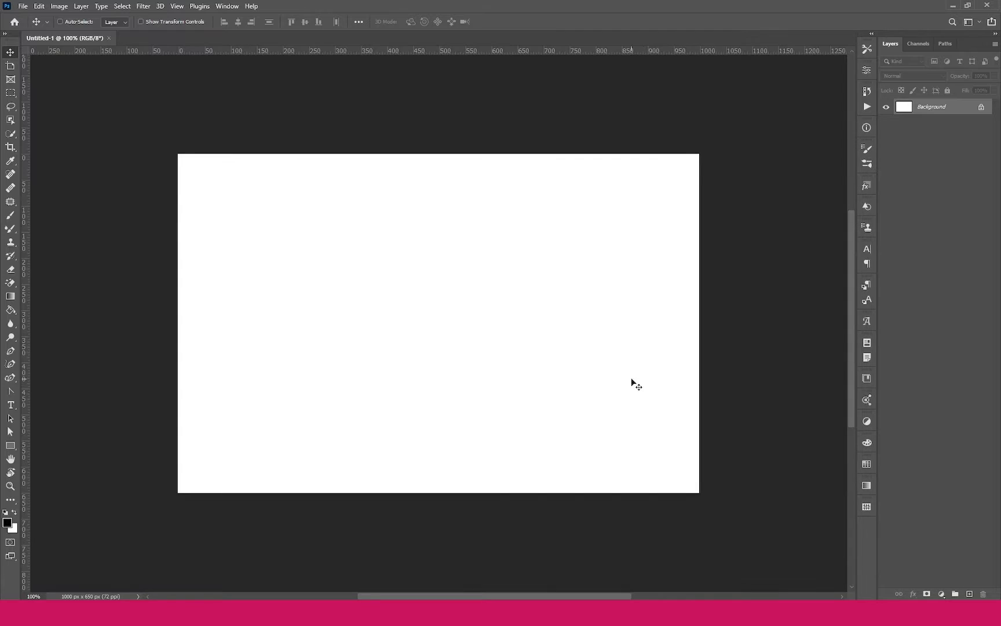
# - Add a Gradient Fill layer above the background and set the gradient's starting color stop to #a9a9a9
pyautogui.click(941, 594)
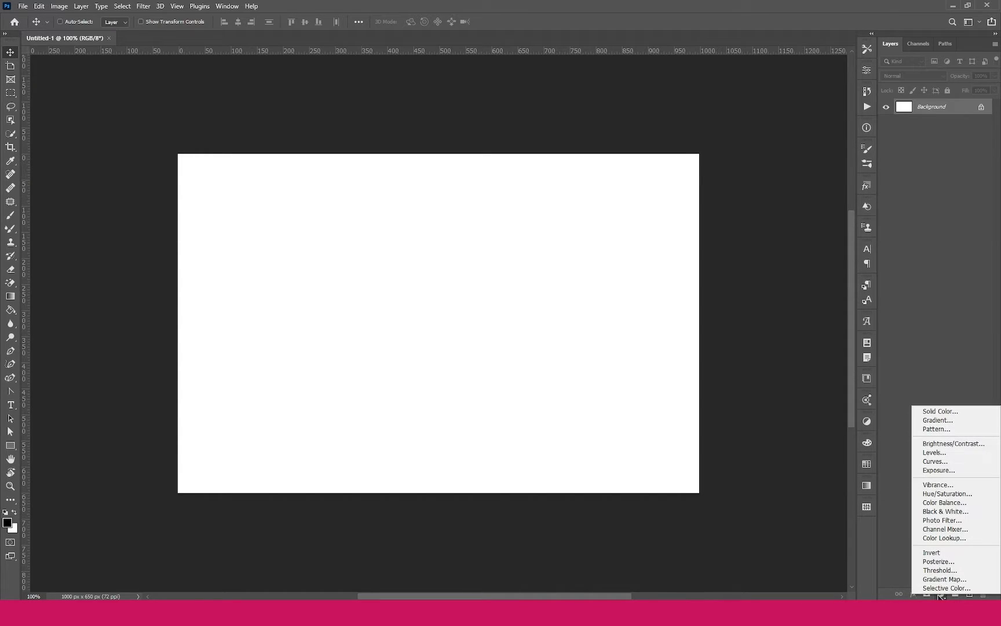
pyautogui.click(939, 420)
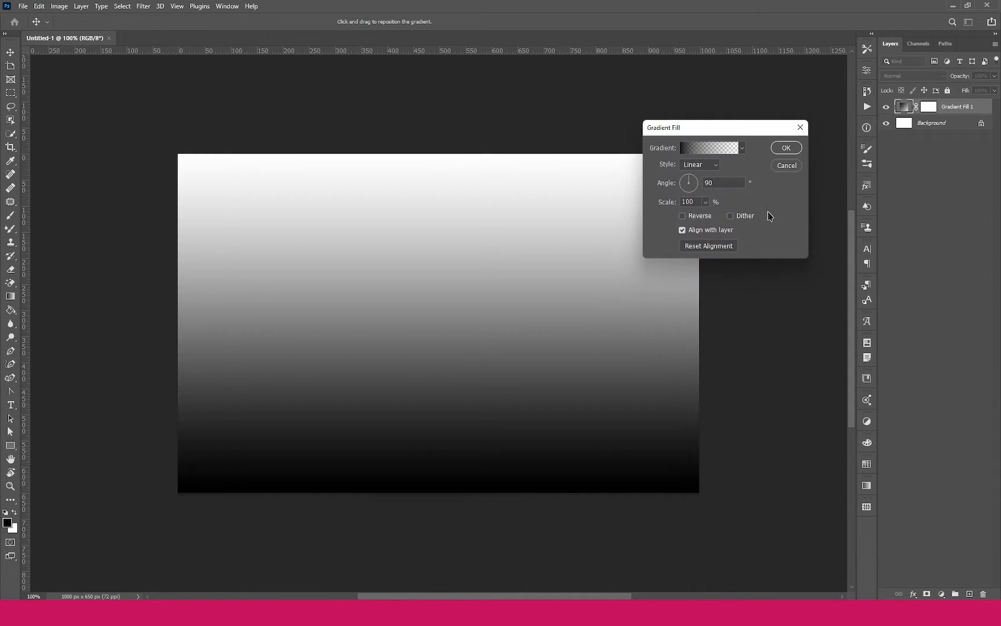
pyautogui.click(709, 152)
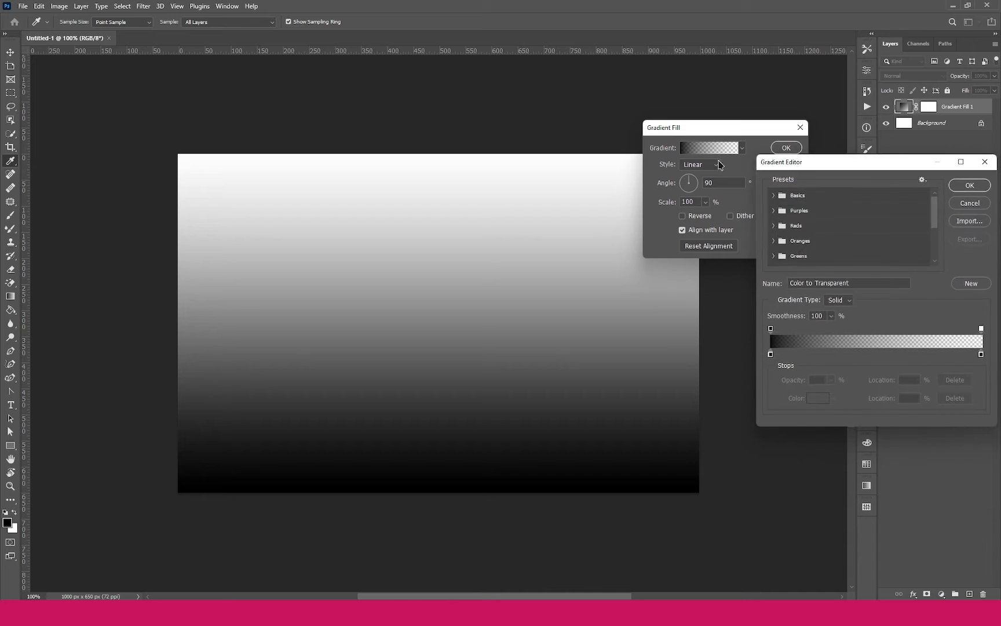
pyautogui.click(771, 354)
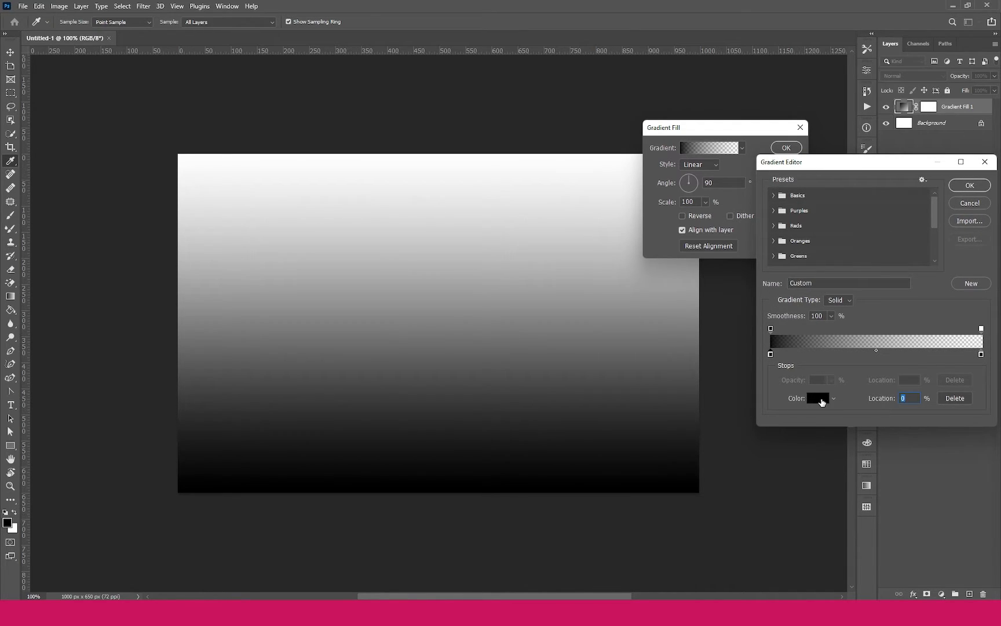
pyautogui.click(819, 399)
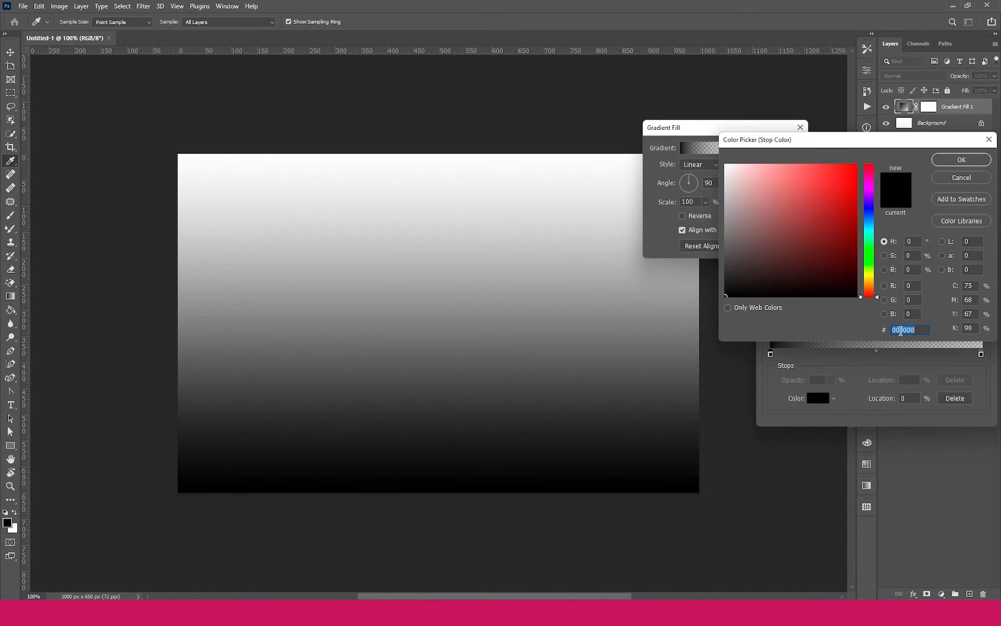
pyautogui.write('a')
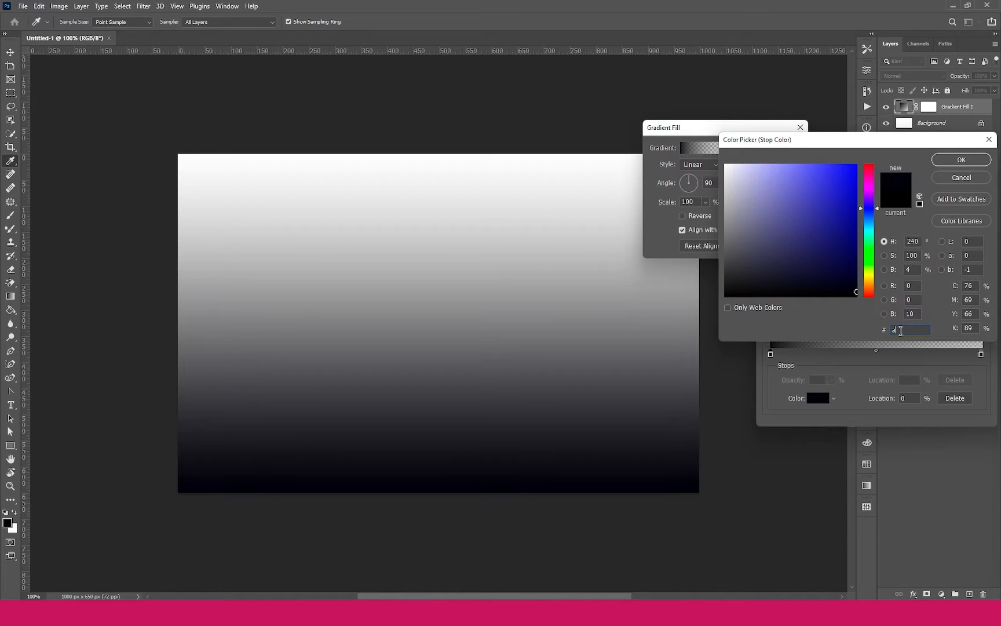
pyautogui.write('9a9a9')
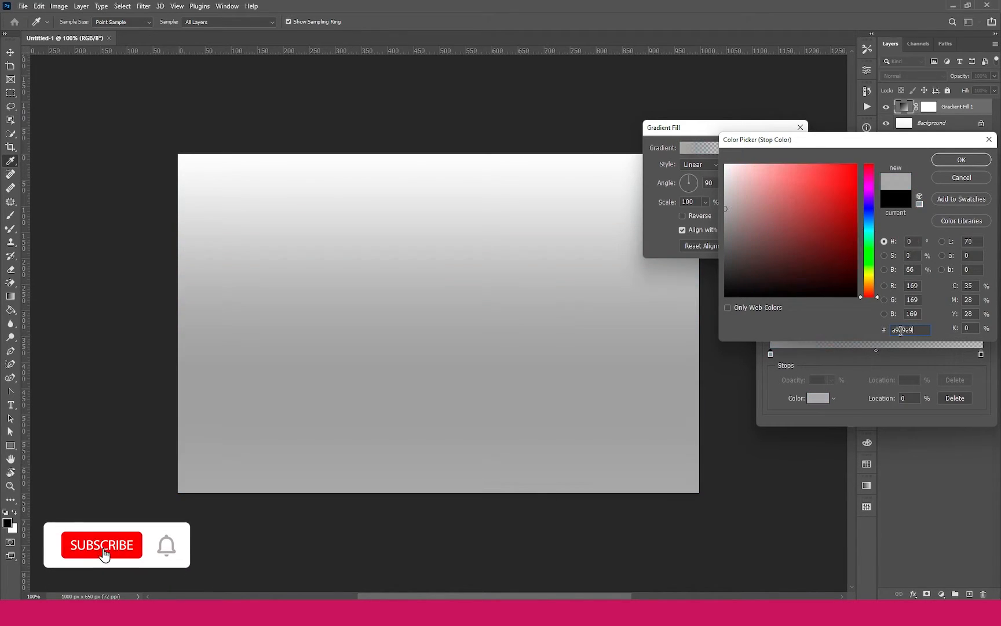
pyautogui.click(952, 164)
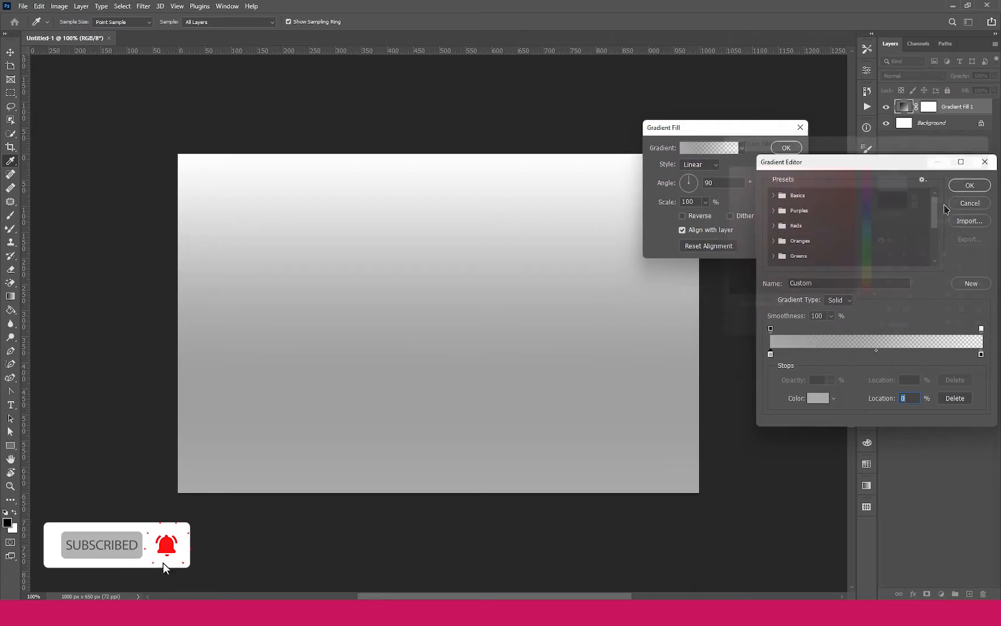
# - Set the fill gradient's ending color stop to #868686 and accept the edited gradient
pyautogui.click(979, 354)
pyautogui.click(817, 400)
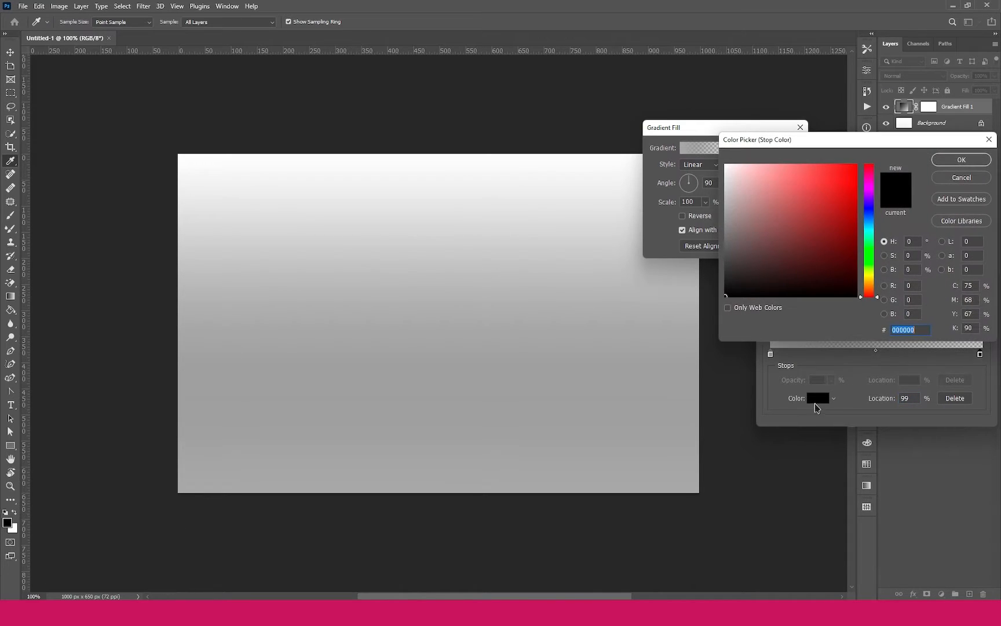
pyautogui.write('868686')
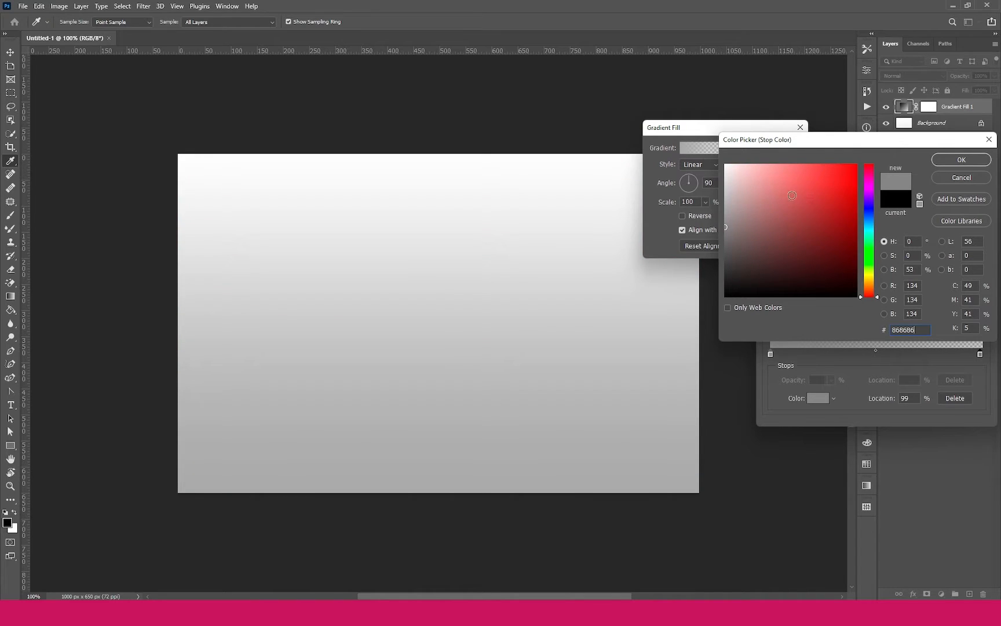
pyautogui.click(940, 167)
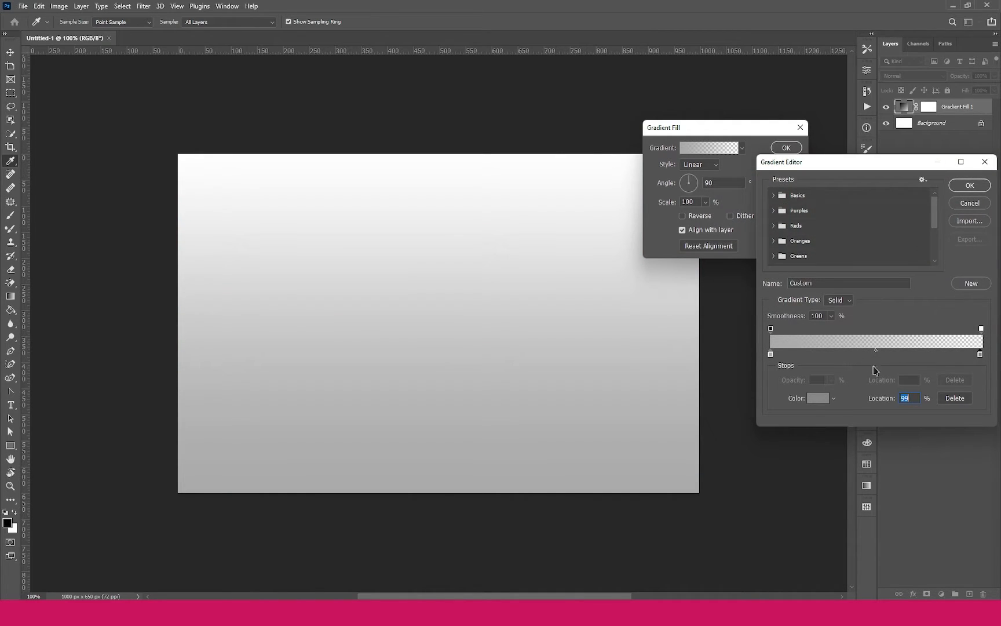
pyautogui.click(970, 185)
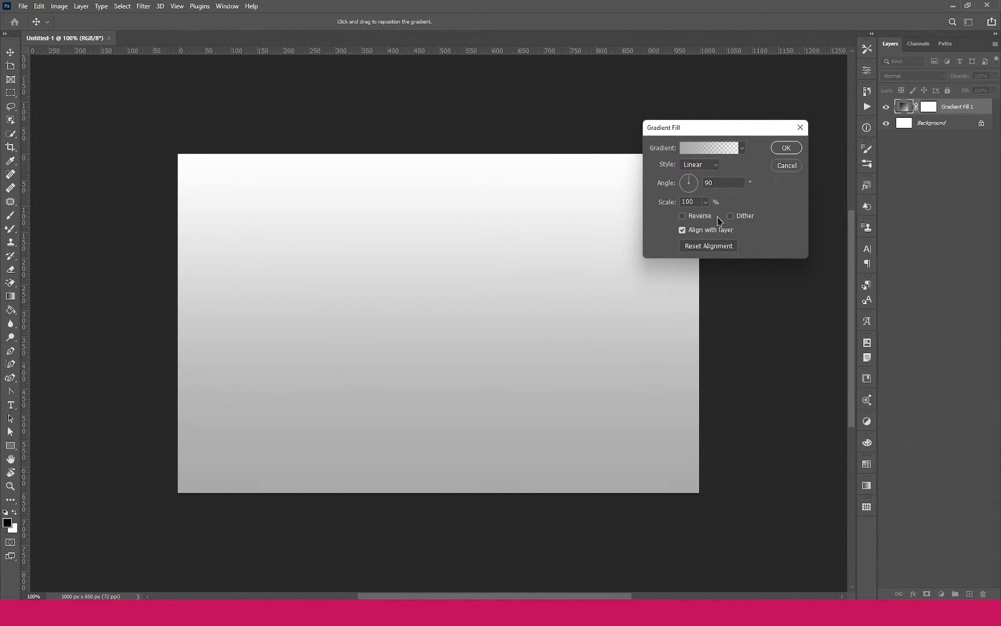
# - Scale the gradient fill to 150%, enable Dither and apply the fill
pyautogui.hotkey('ctrl', 'a')
pyautogui.write('150')
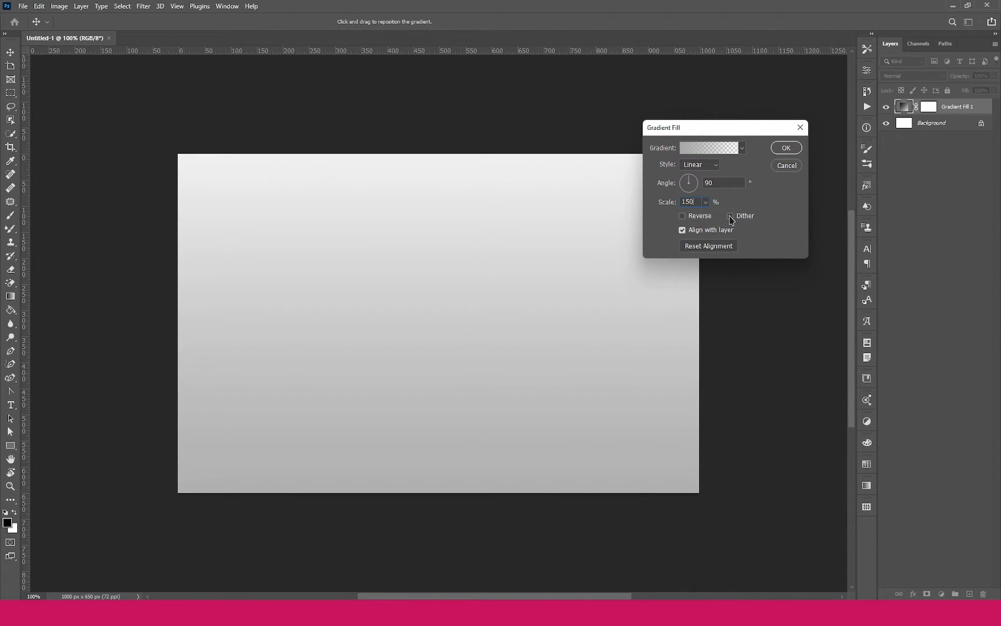
pyautogui.click(730, 216)
pyautogui.click(782, 148)
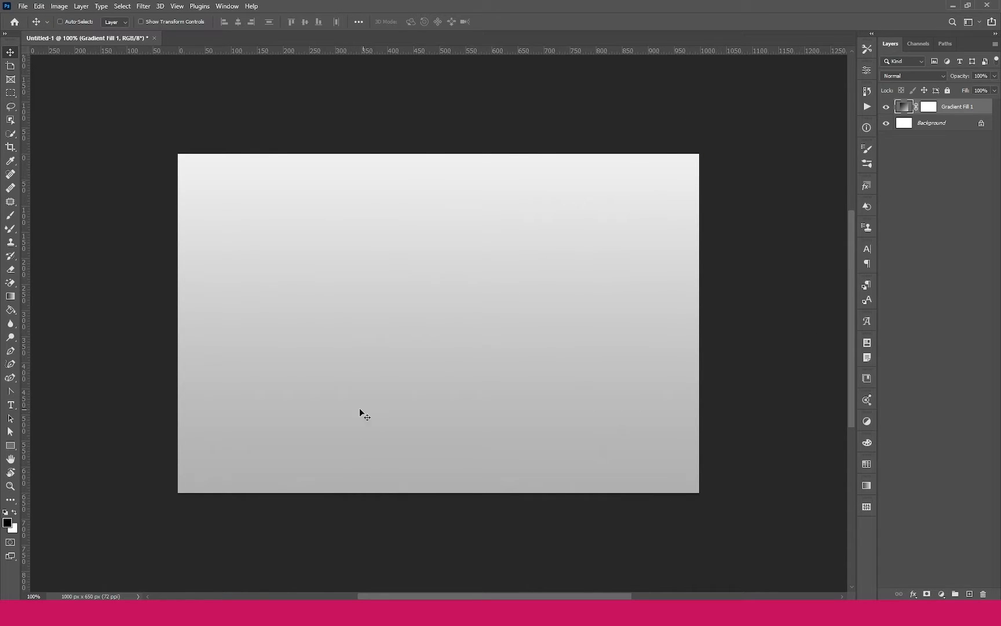
# - Add the text DUO TONE on two lines in black Futura LT Bold at 250 pt and commit it
pyautogui.click(17, 403)
pyautogui.click(399, 293)
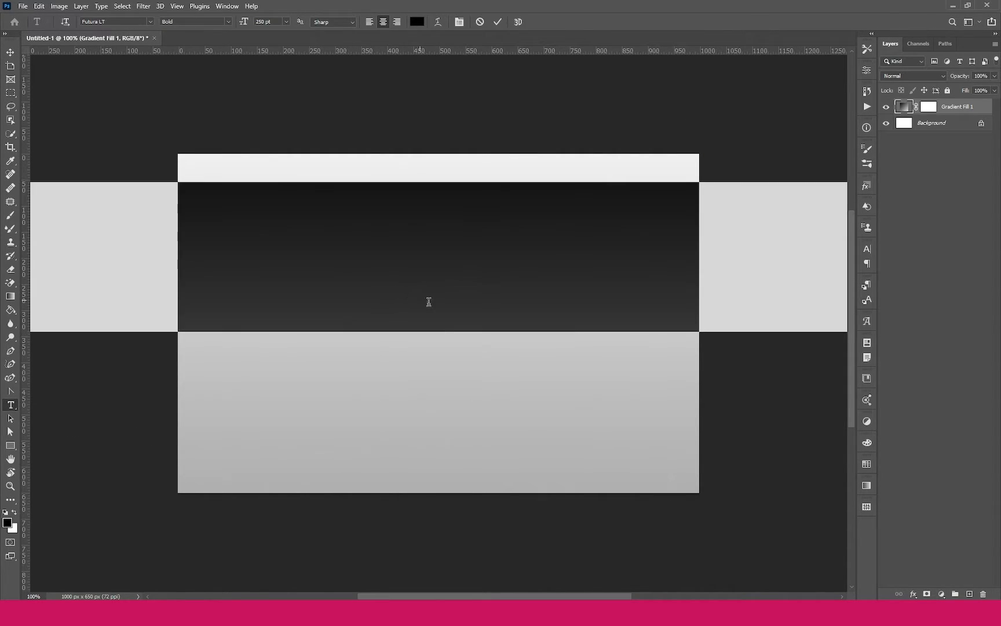
pyautogui.write('DUO')
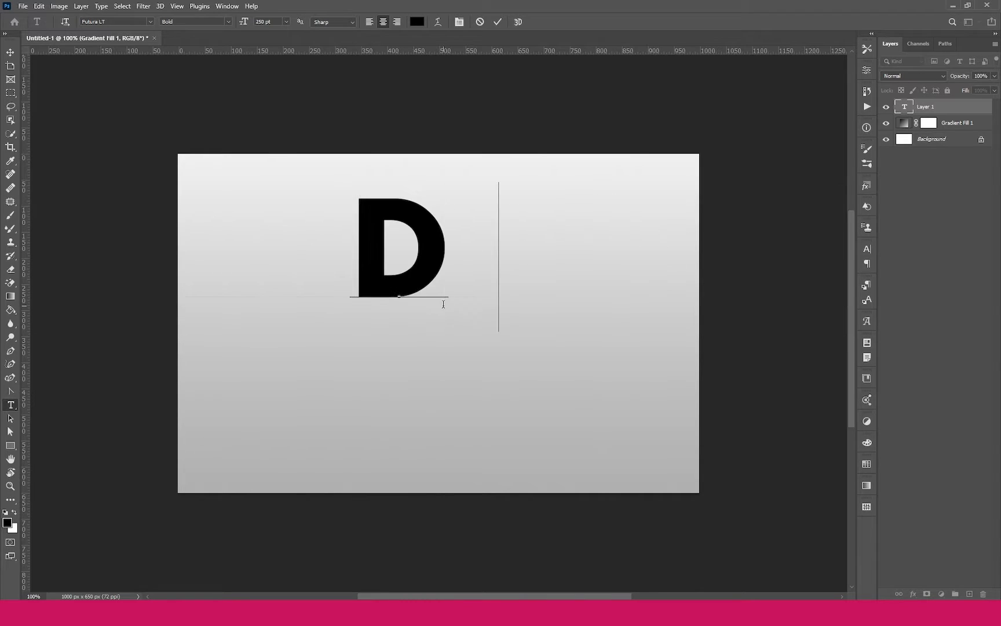
pyautogui.press('Return')
pyautogui.write('TO')
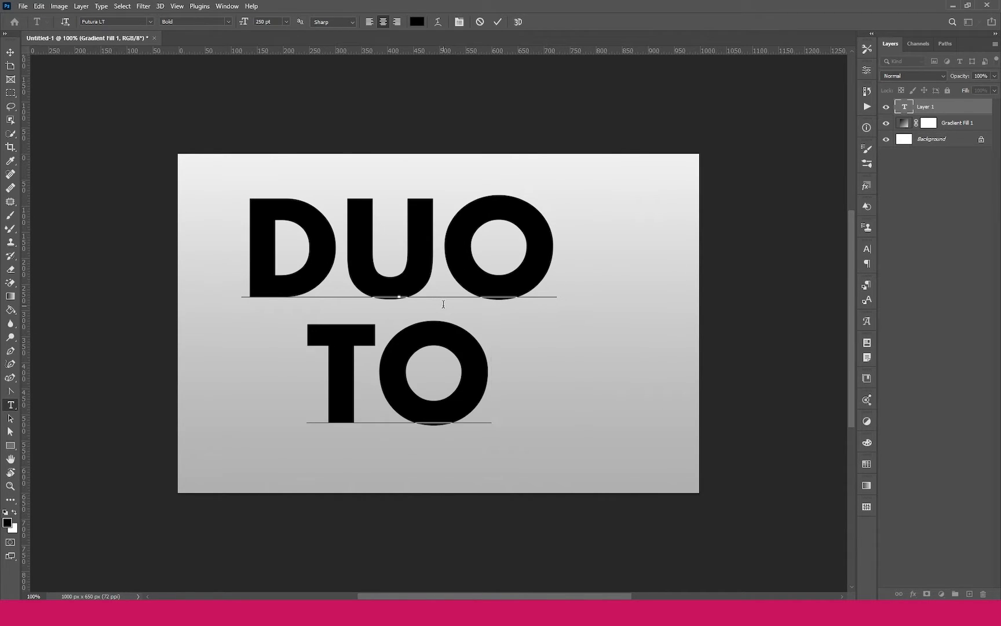
pyautogui.write('NE')
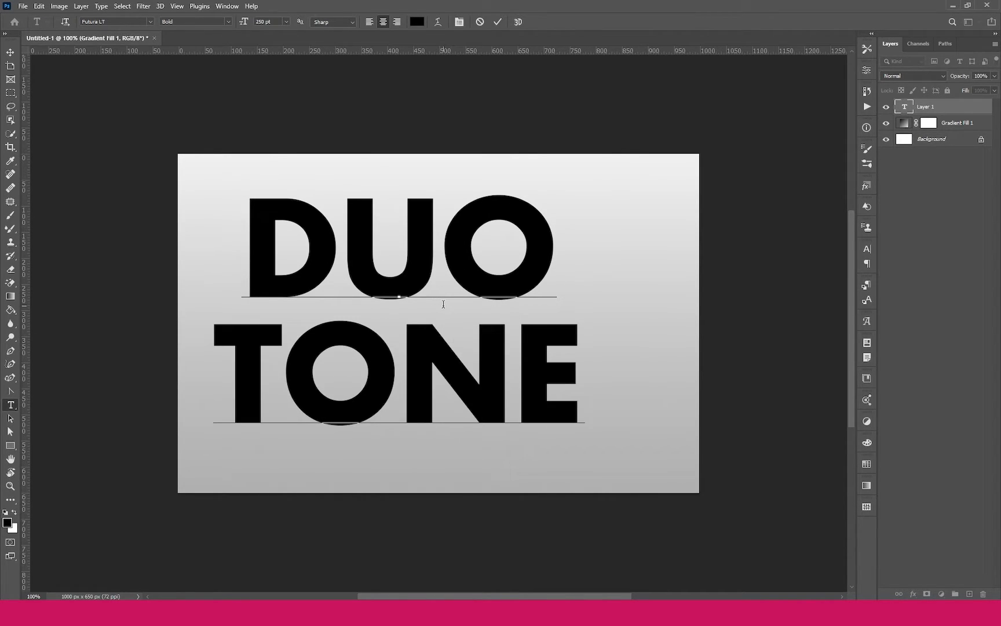
pyautogui.click(11, 51)
# - Center the DUO TONE text horizontally and vertically on the background, then leave only the text layer selected
pyautogui.keyDown('ctrl'); pyautogui.click(934, 140); pyautogui.keyUp('ctrl')
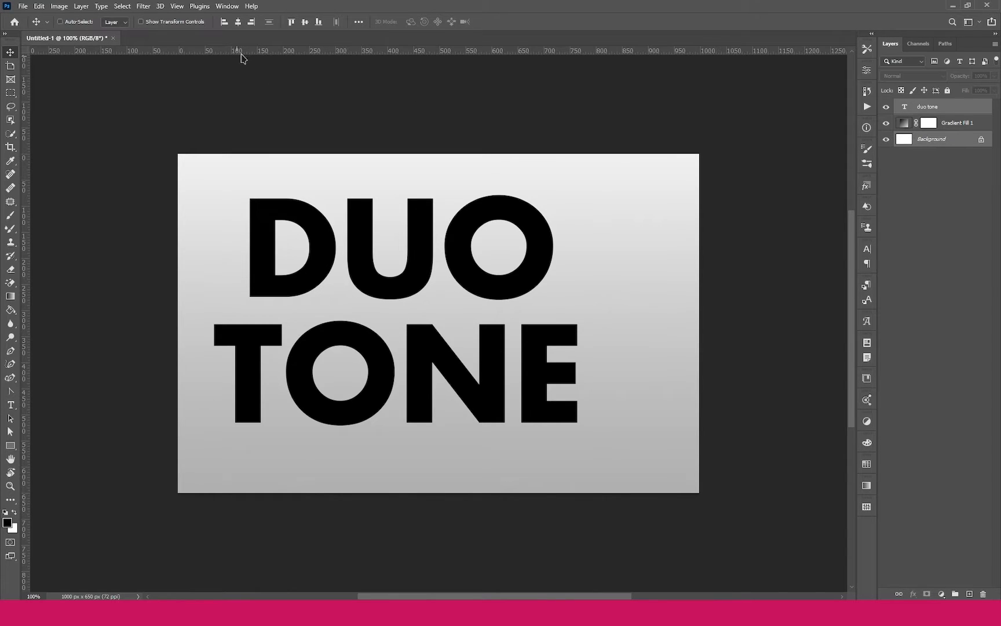
pyautogui.click(251, 23)
pyautogui.click(238, 22)
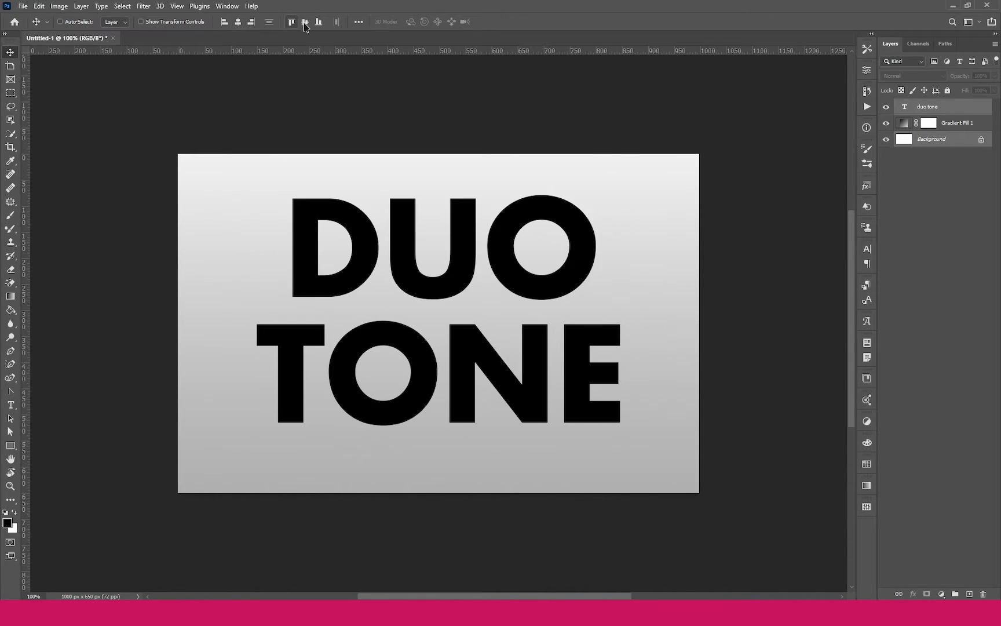
pyautogui.click(304, 22)
pyautogui.click(951, 110)
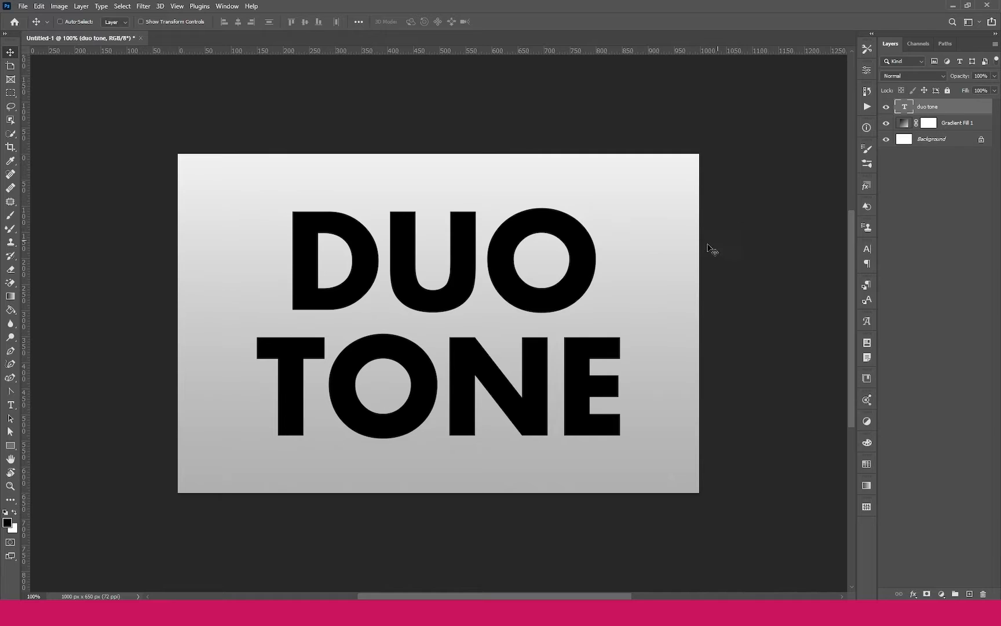
# - Place the city photo redd-yR9dAejSVPY-unsplash as an embedded image above the text and scale it to about 21.1%
pyautogui.click(26, 5)
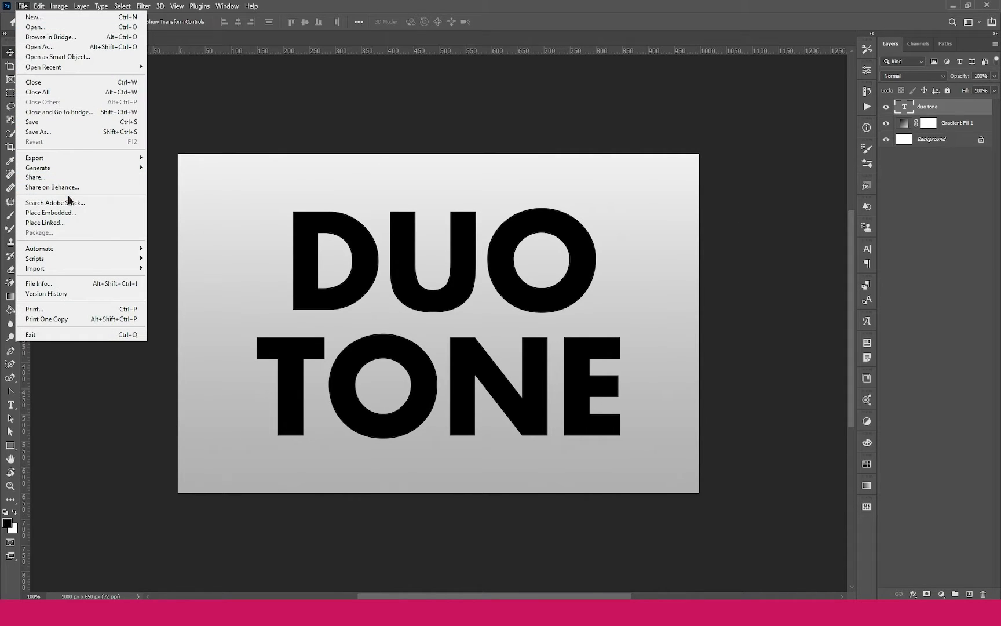
pyautogui.click(80, 213)
pyautogui.doubleClick(365, 108)
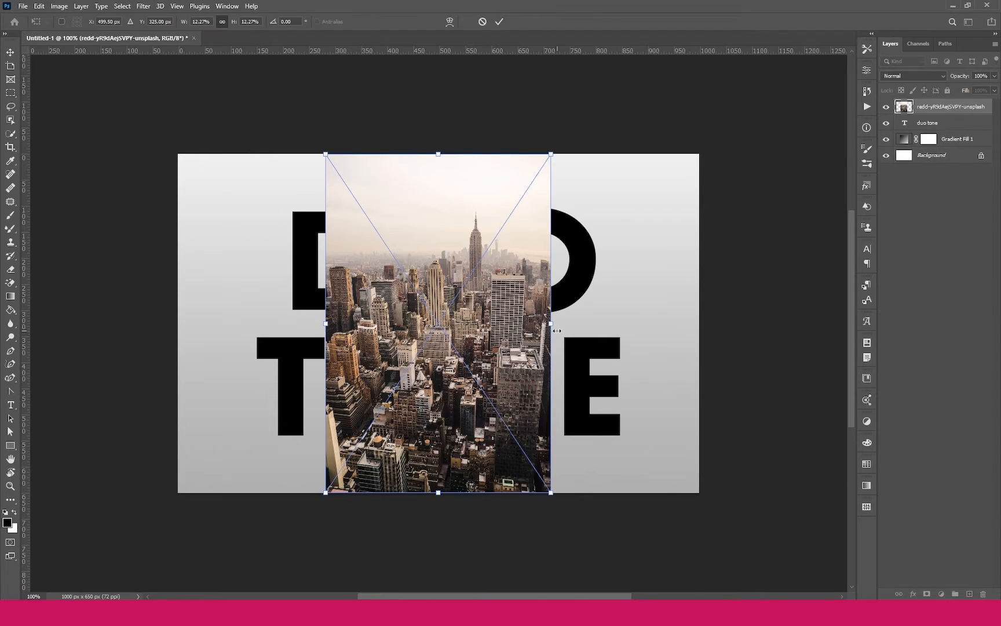
pyautogui.moveTo(550, 324); pyautogui.dragTo(632, 320)
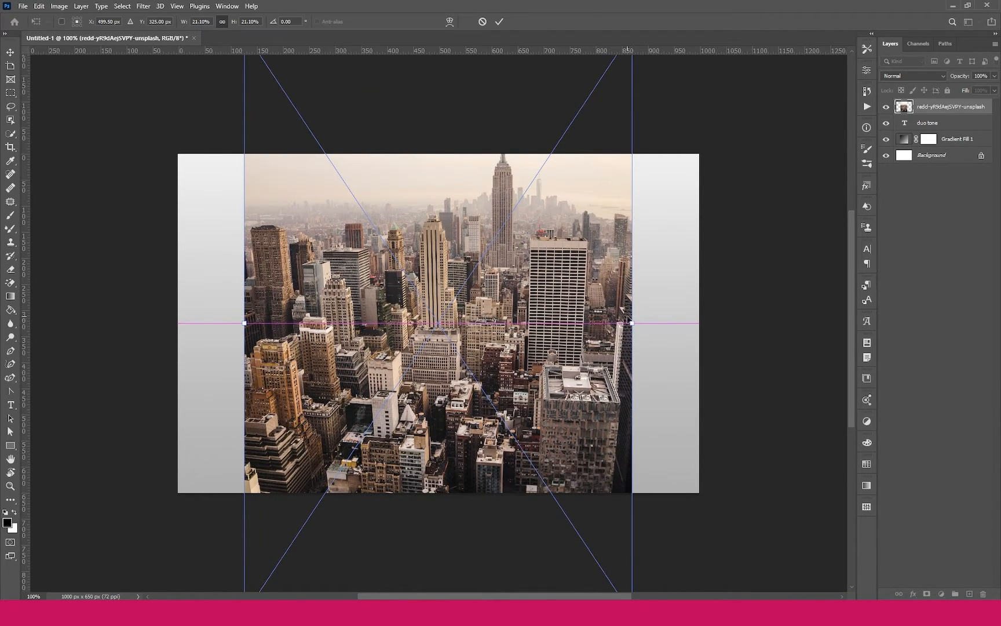
pyautogui.click(499, 21)
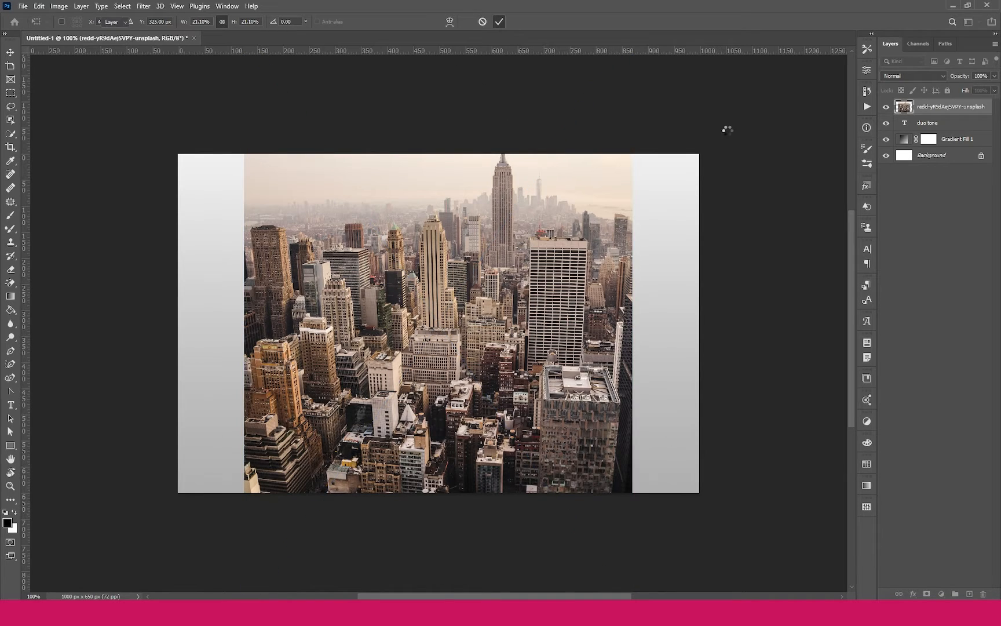
# - Clip the city photo to the DUO TONE text and shift it upward within the letters
pyautogui.rightClick(957, 109)
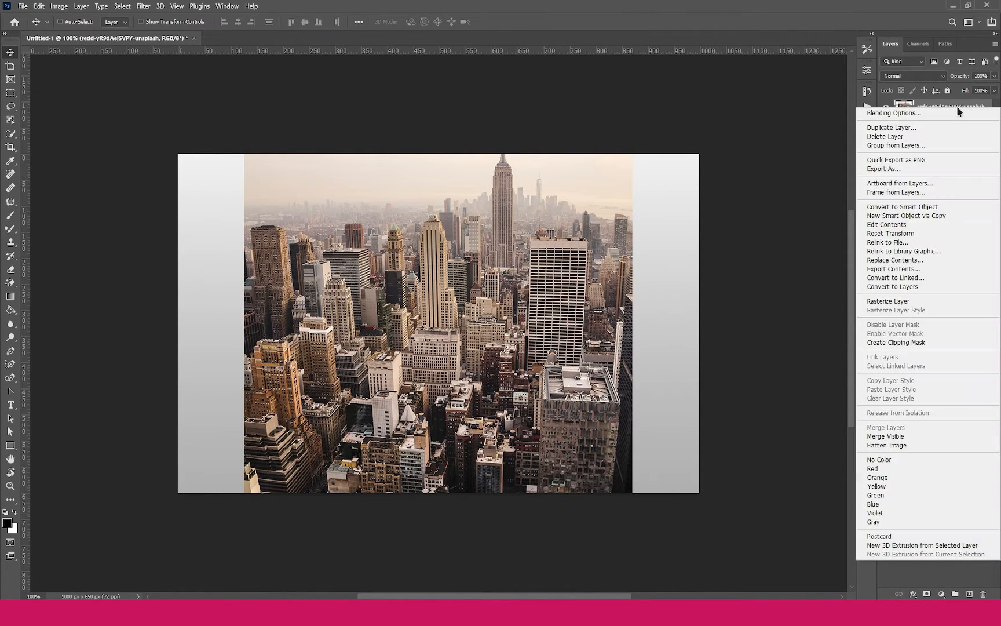
pyautogui.click(891, 341)
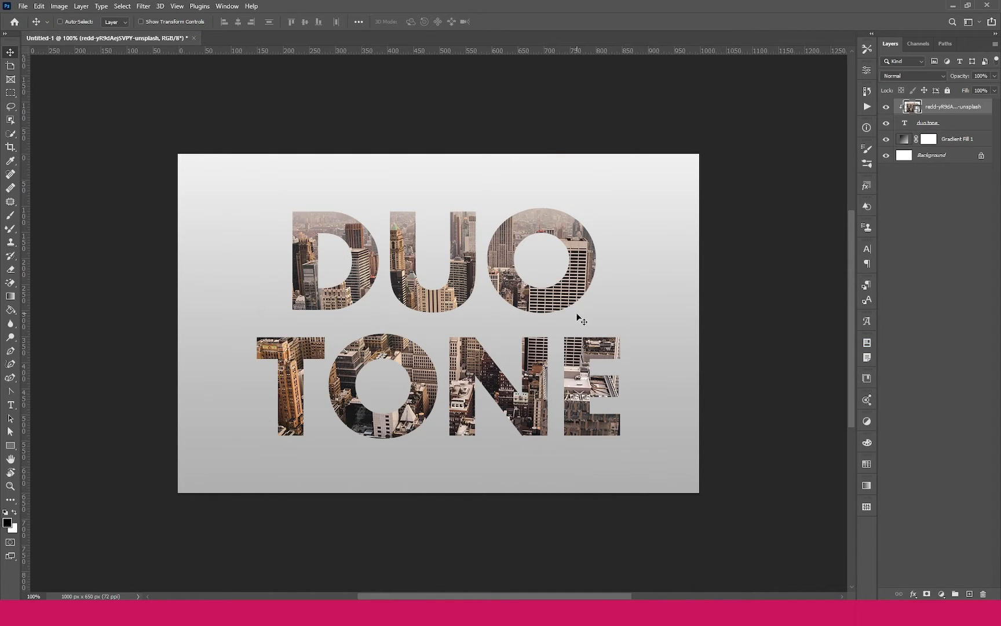
pyautogui.moveTo(577, 313); pyautogui.dragTo(572, 281)
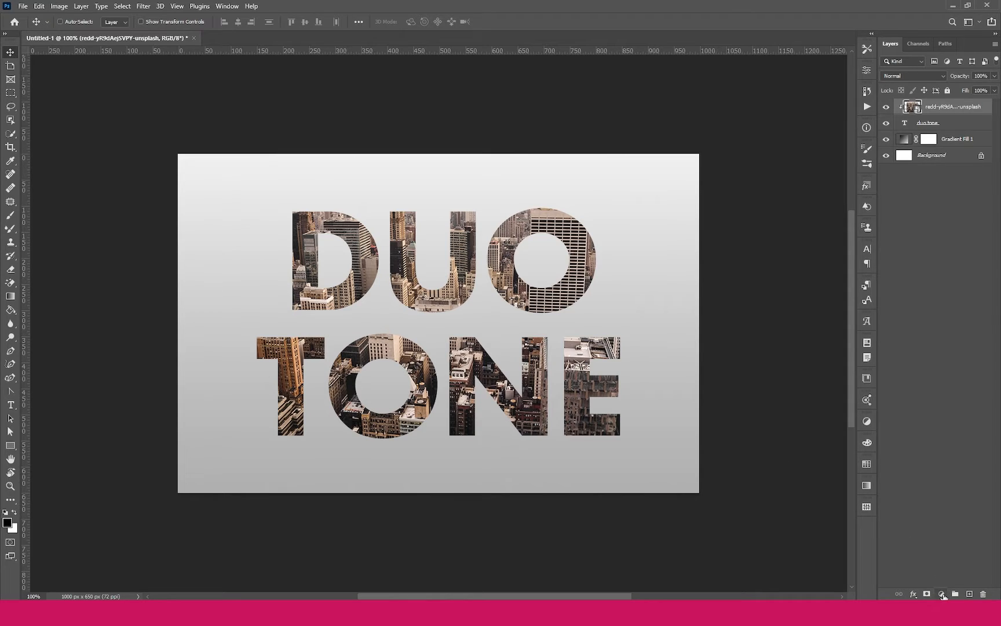
# - Add a Gradient Map adjustment above the photo and set its starting color stop to #281960
pyautogui.click(942, 594)
pyautogui.click(944, 579)
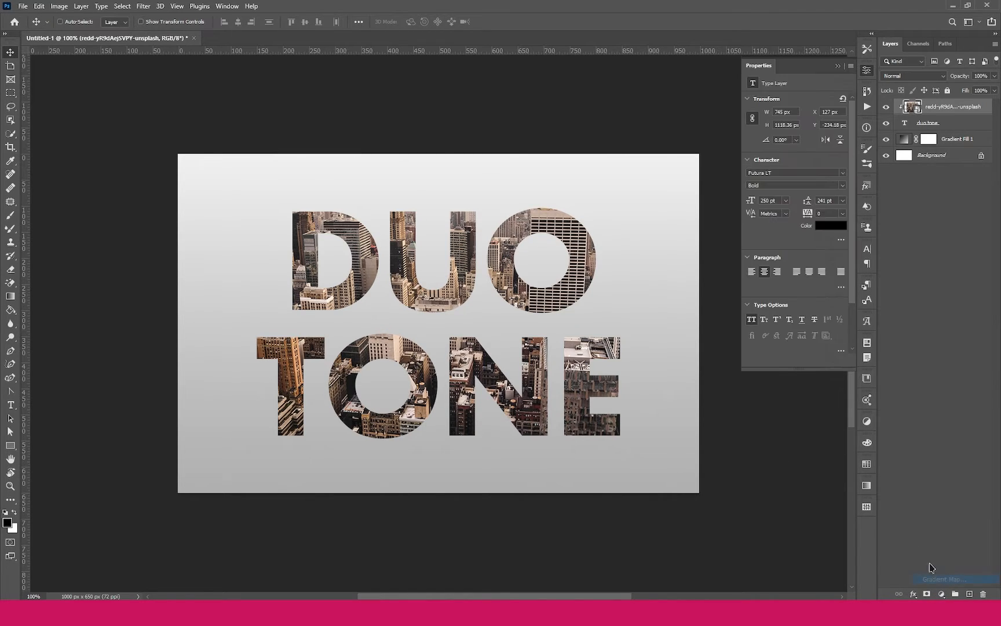
pyautogui.click(779, 102)
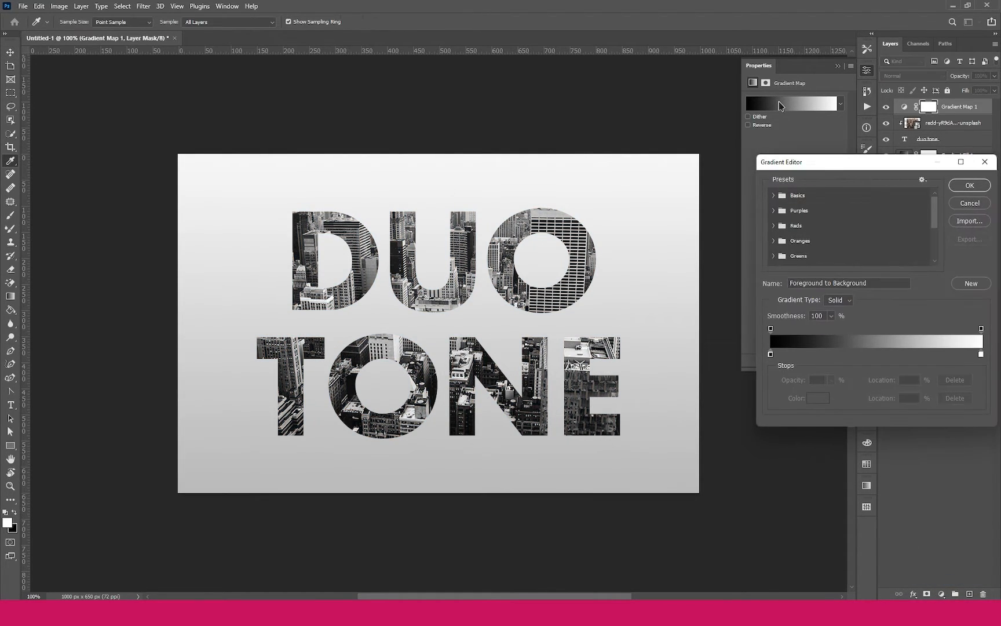
pyautogui.doubleClick(770, 354)
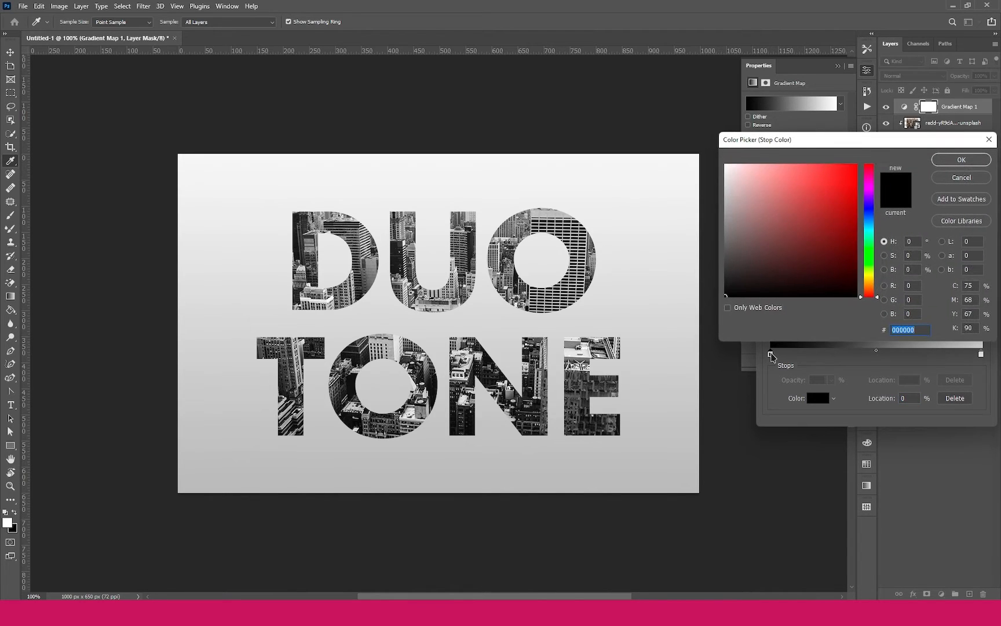
pyautogui.write('2')
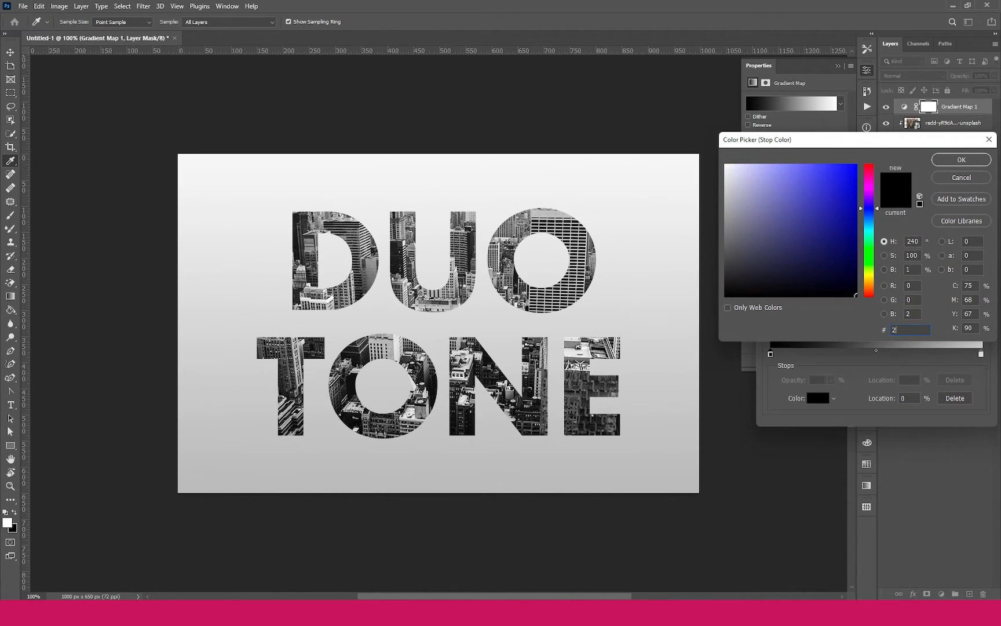
pyautogui.write('81960')
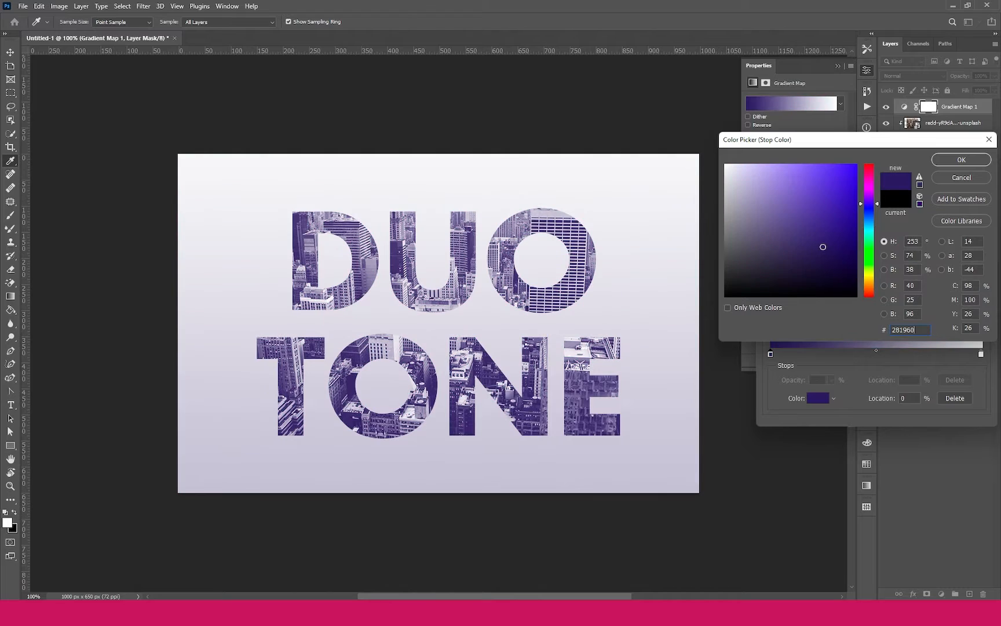
pyautogui.click(961, 160)
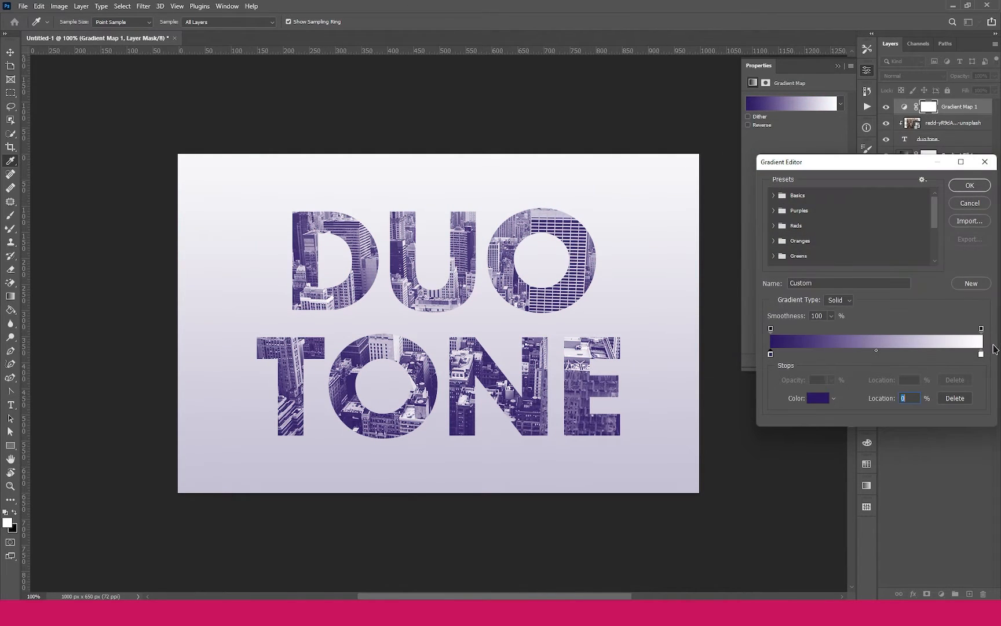
# - Set the gradient map's ending color stop to #d52e51, apply the gradient and enable dithering
pyautogui.click(982, 354)
pyautogui.click(818, 398)
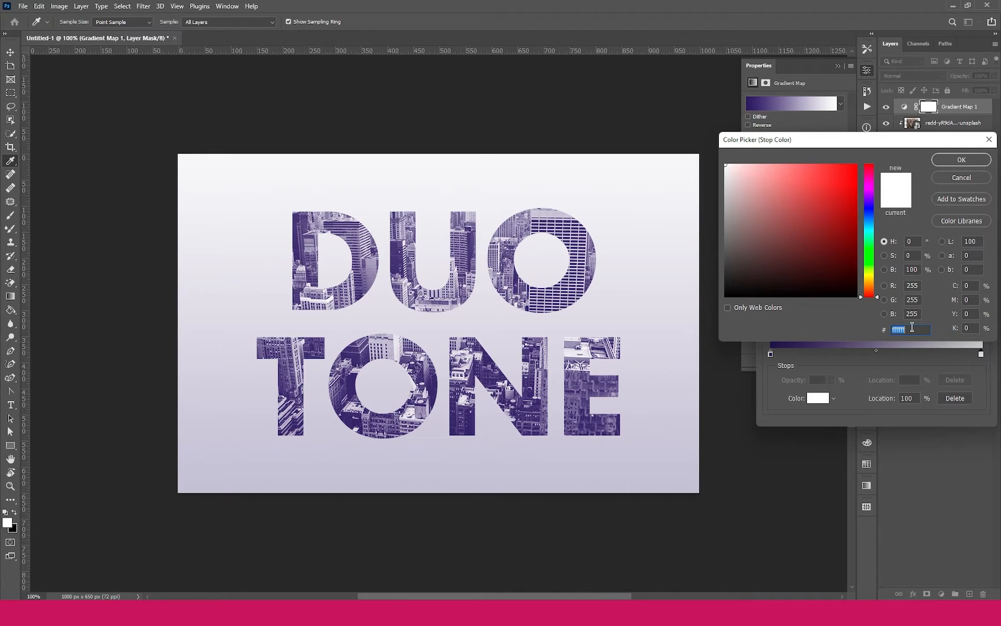
pyautogui.write('d52')
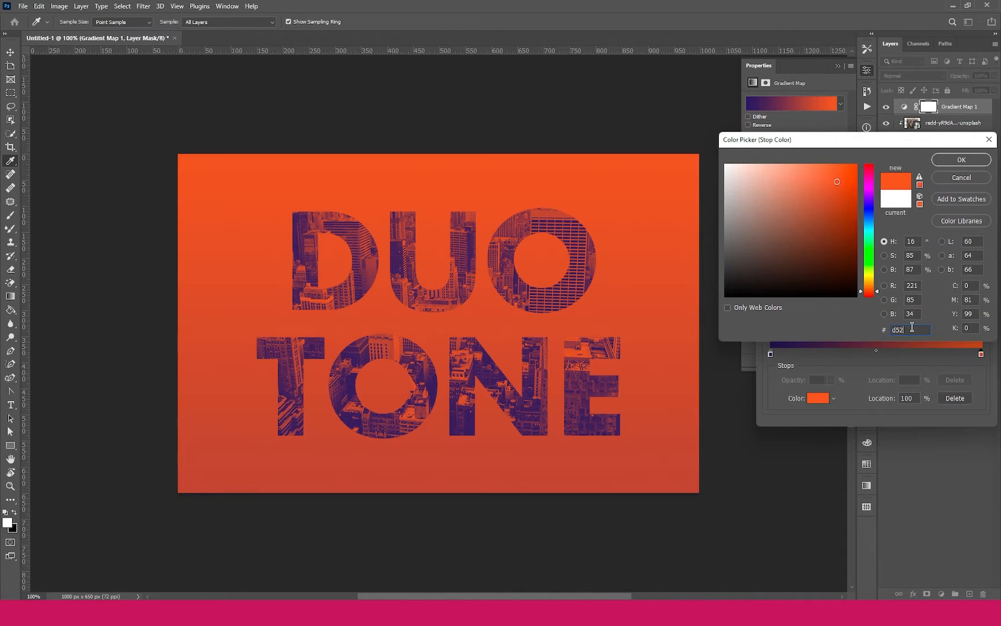
pyautogui.write('e51')
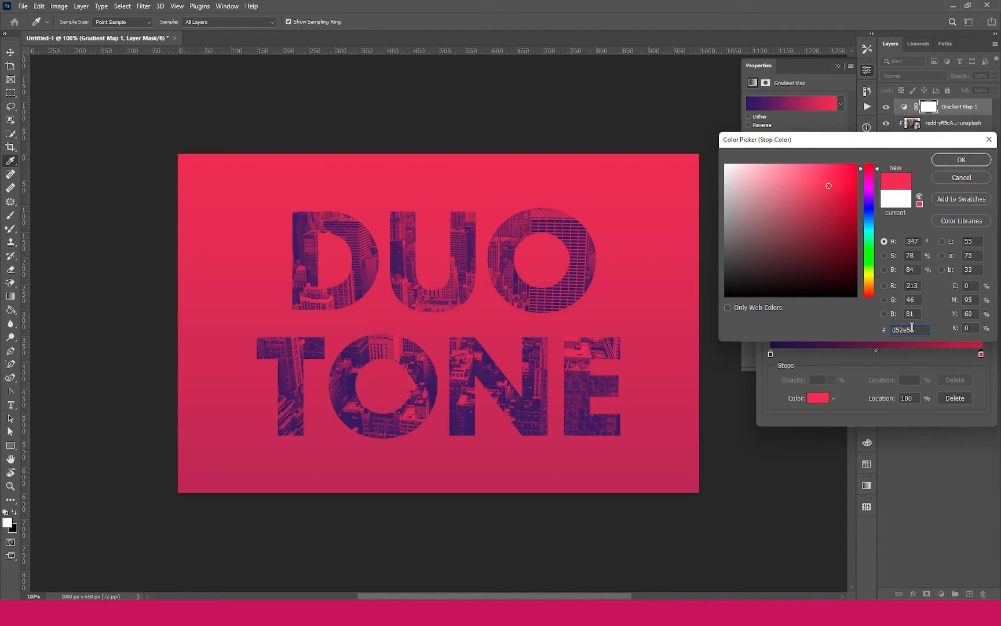
pyautogui.click(944, 161)
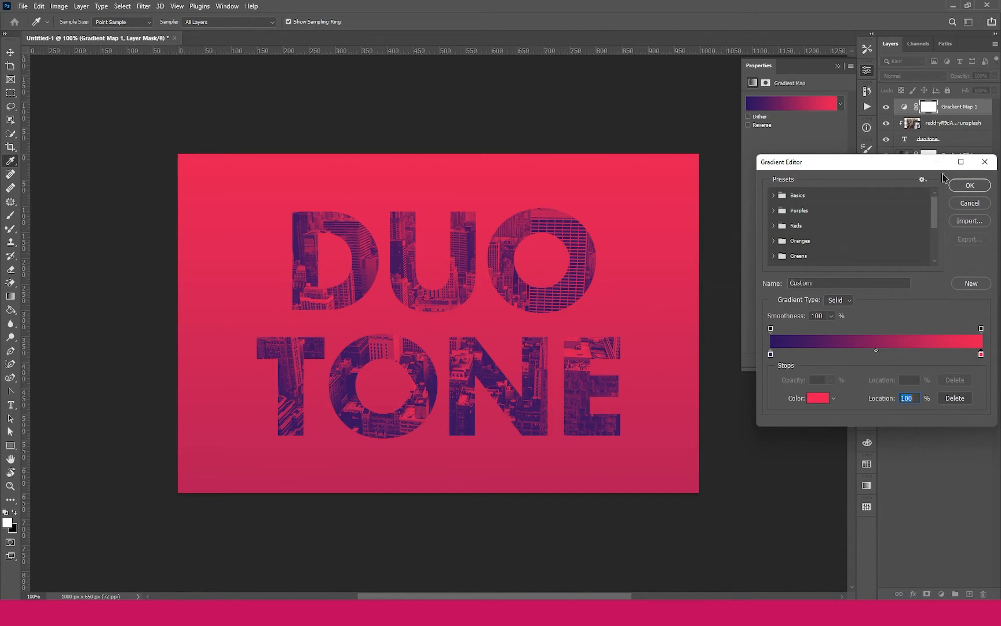
pyautogui.click(969, 186)
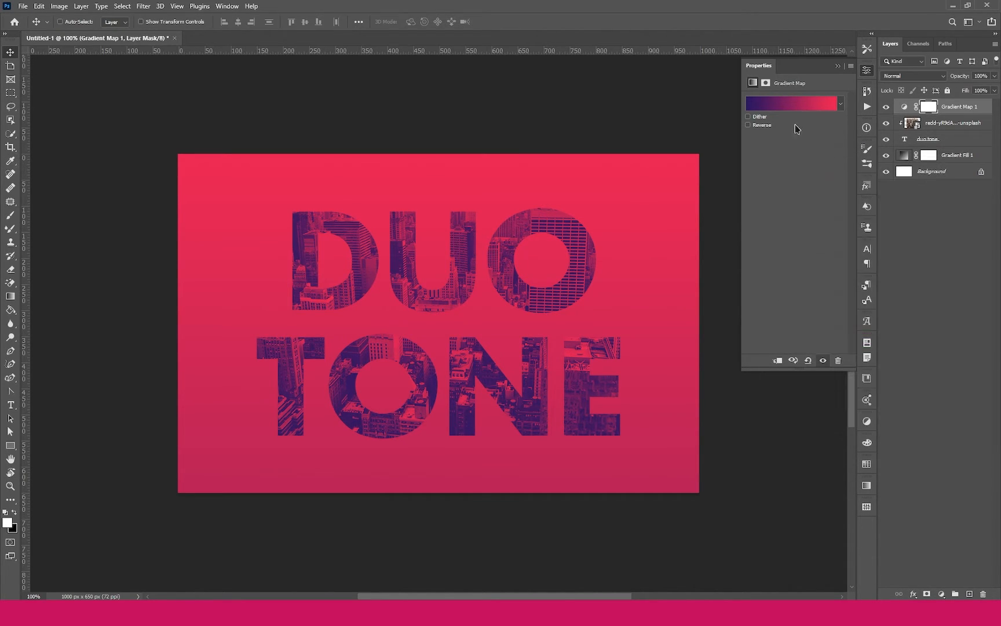
# - Add a Brightness/Contrast adjustment above the gradient map and set its contrast to 15
pyautogui.click(941, 594)
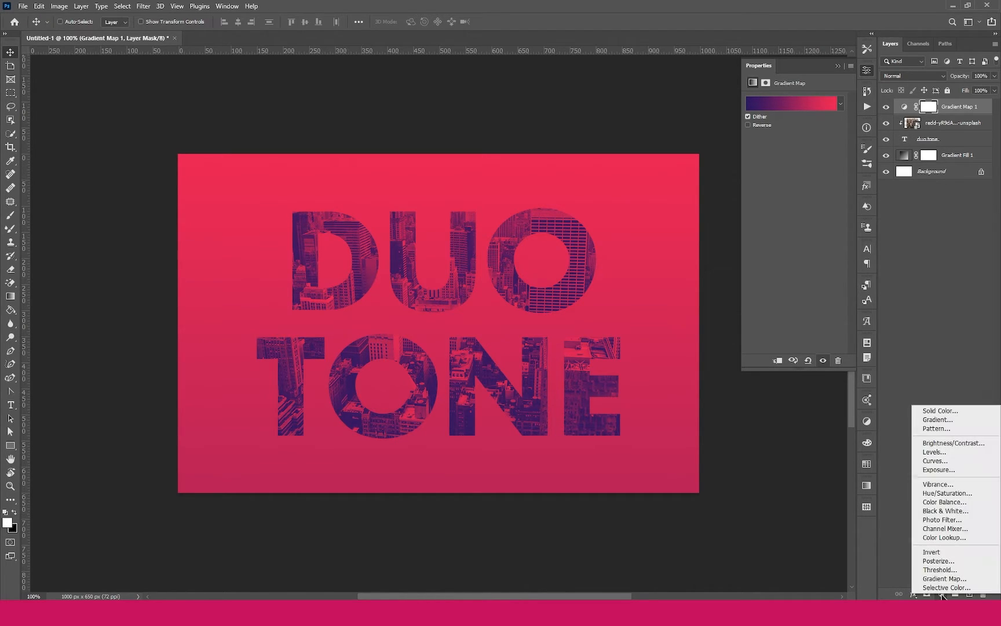
pyautogui.click(953, 444)
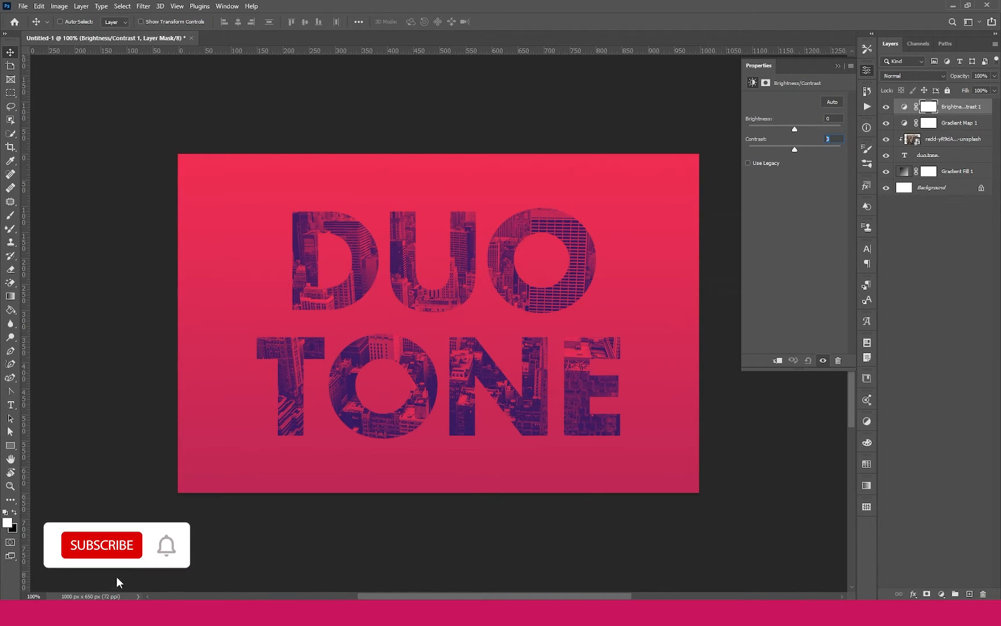
pyautogui.write('15')
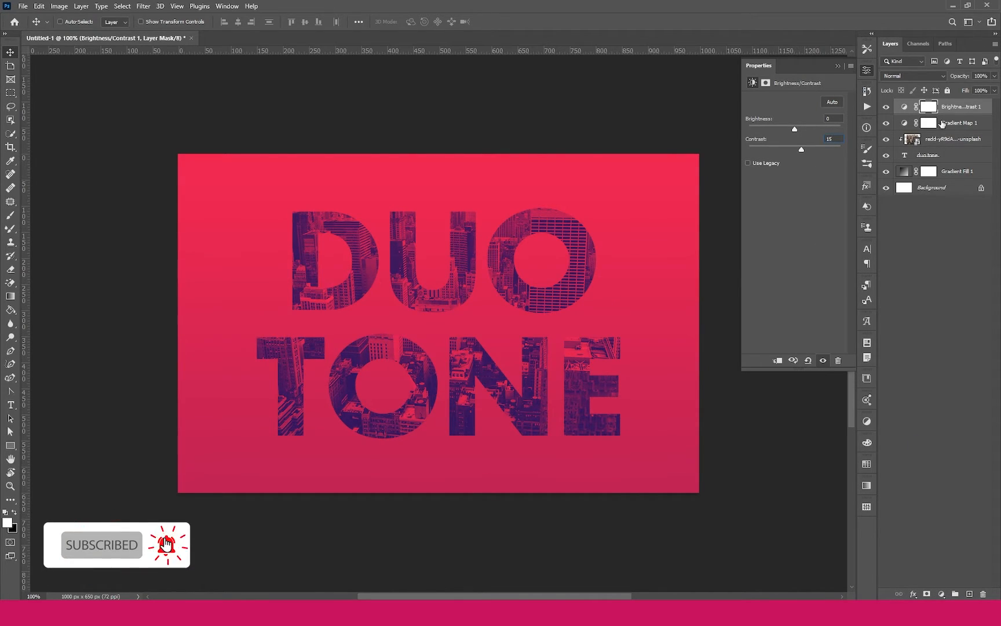
pyautogui.click(964, 114)
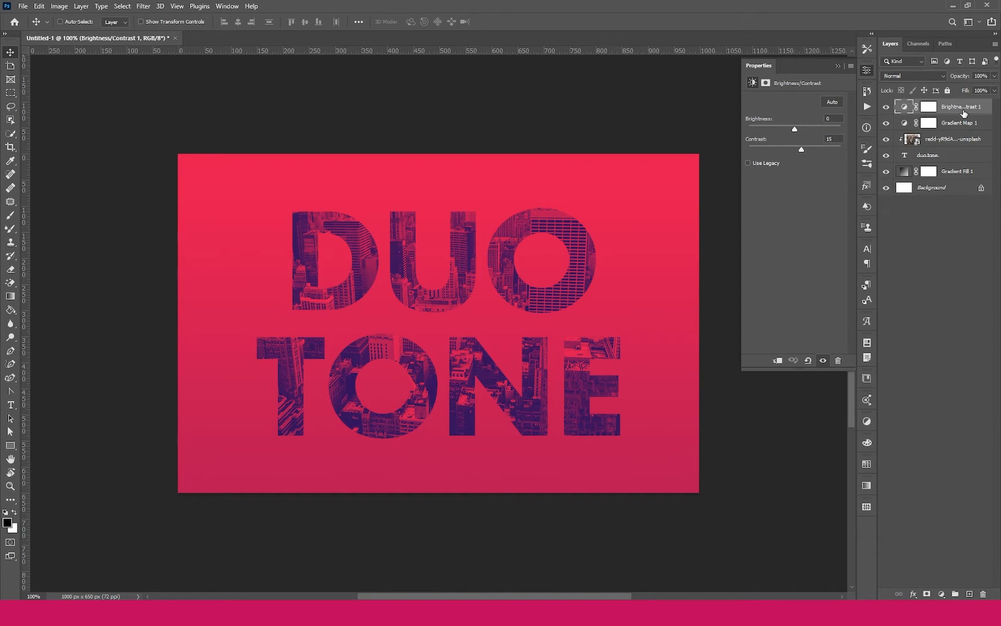
# - Add a Color Lookup adjustment above the Brightness/Contrast layer using the FallColors.look 3D LUT
pyautogui.click(942, 593)
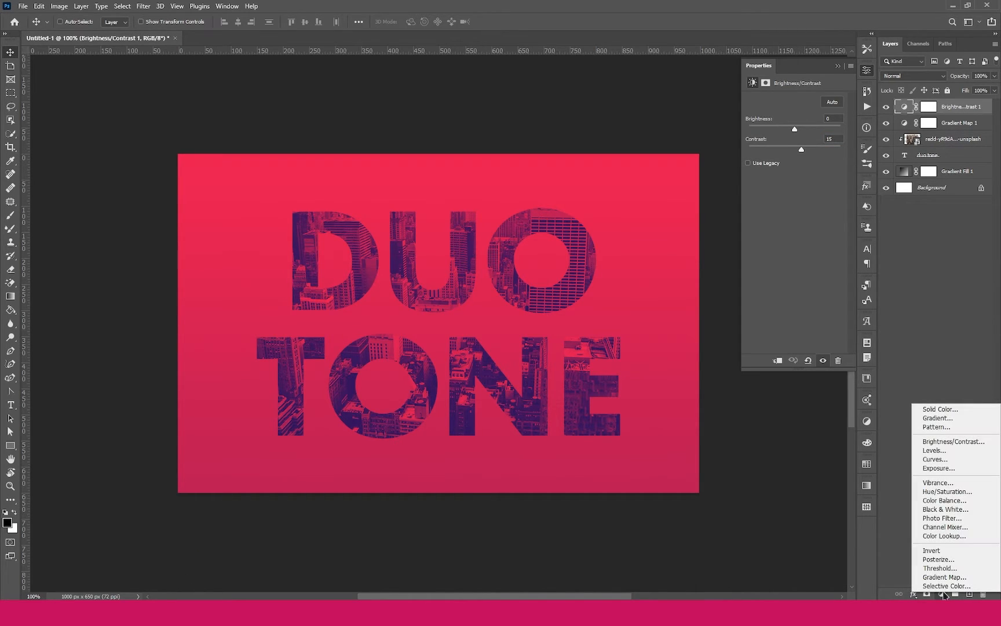
pyautogui.click(945, 535)
pyautogui.click(811, 102)
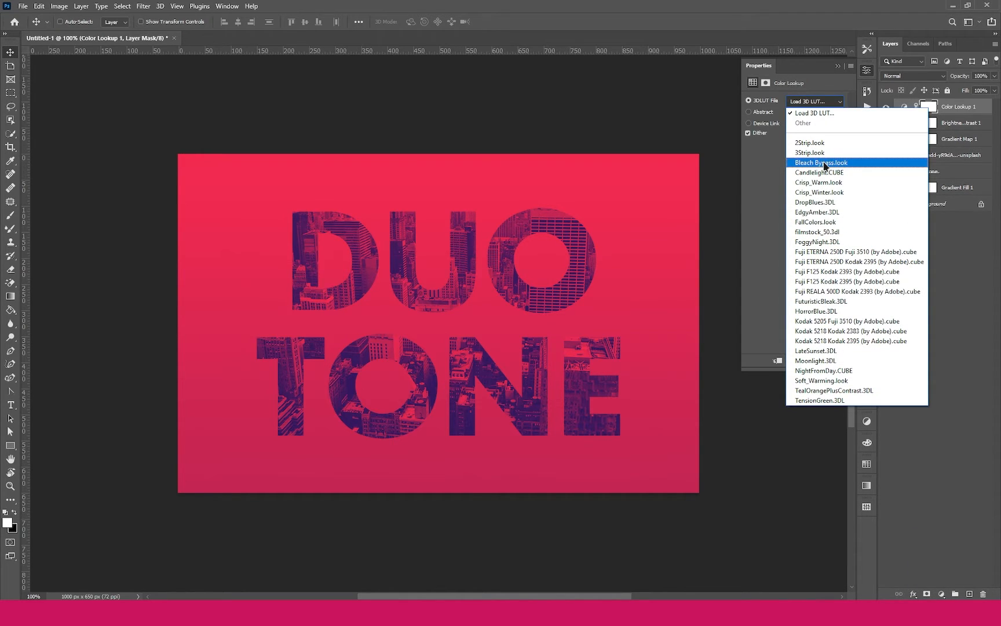
pyautogui.click(829, 224)
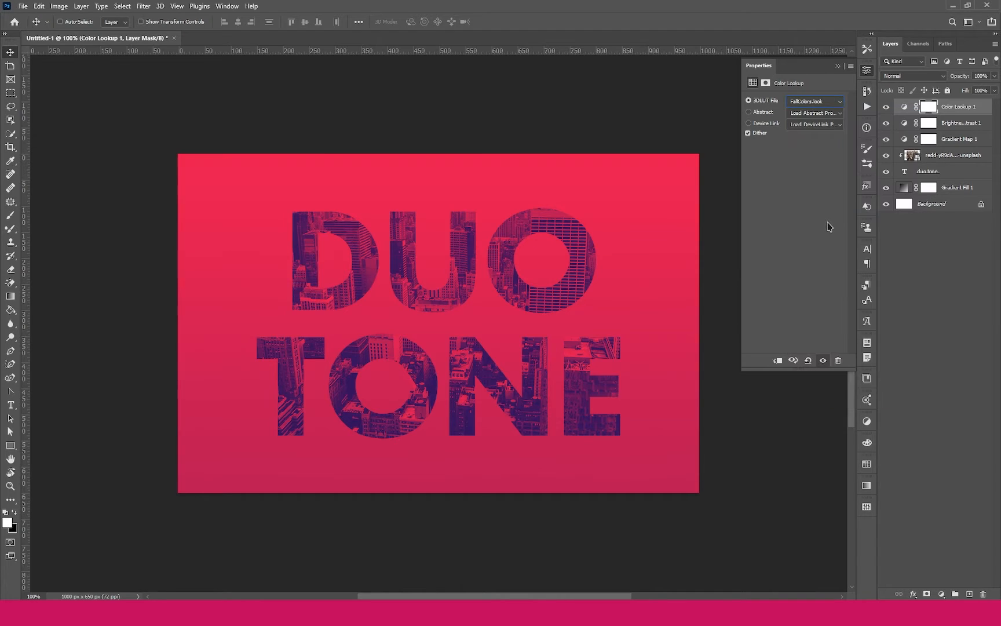
# - Set the Color Lookup layer's blend mode to Soft Light and its opacity to 50%
pyautogui.click(921, 76)
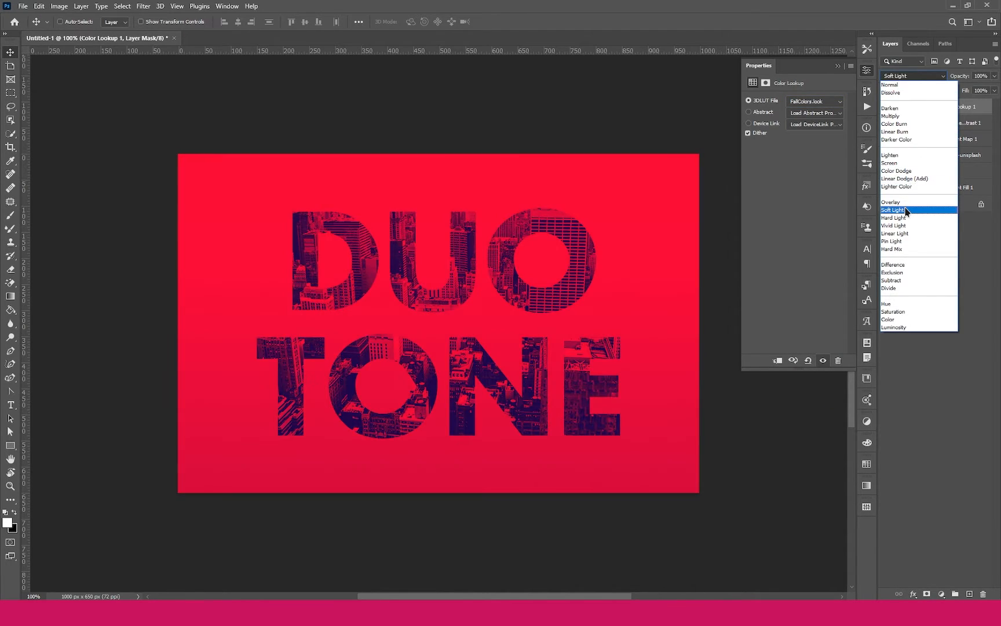
pyautogui.click(907, 211)
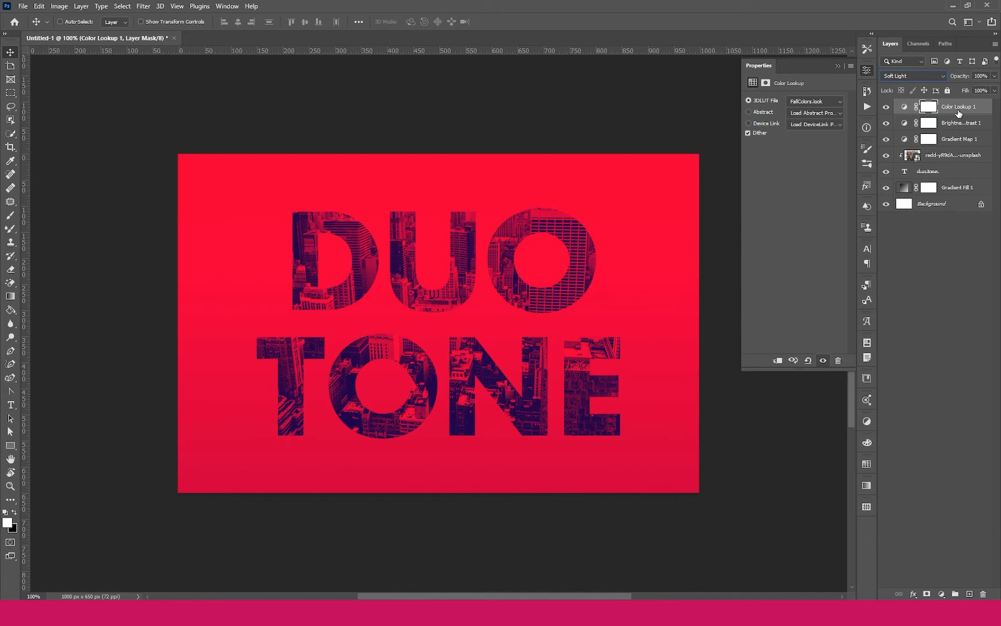
pyautogui.click(979, 76)
pyautogui.write('50')
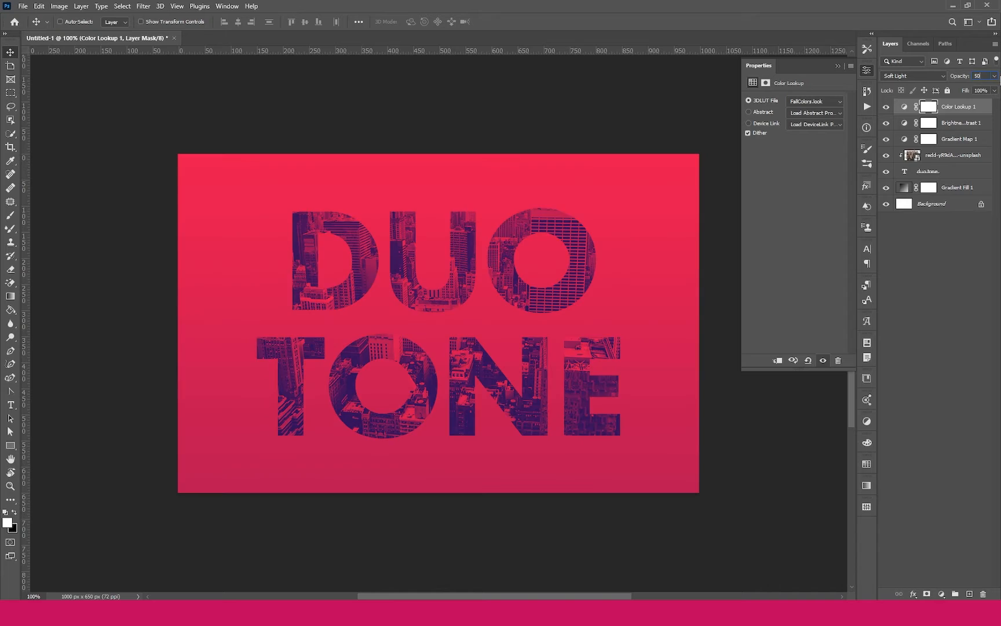
pyautogui.click(960, 114)
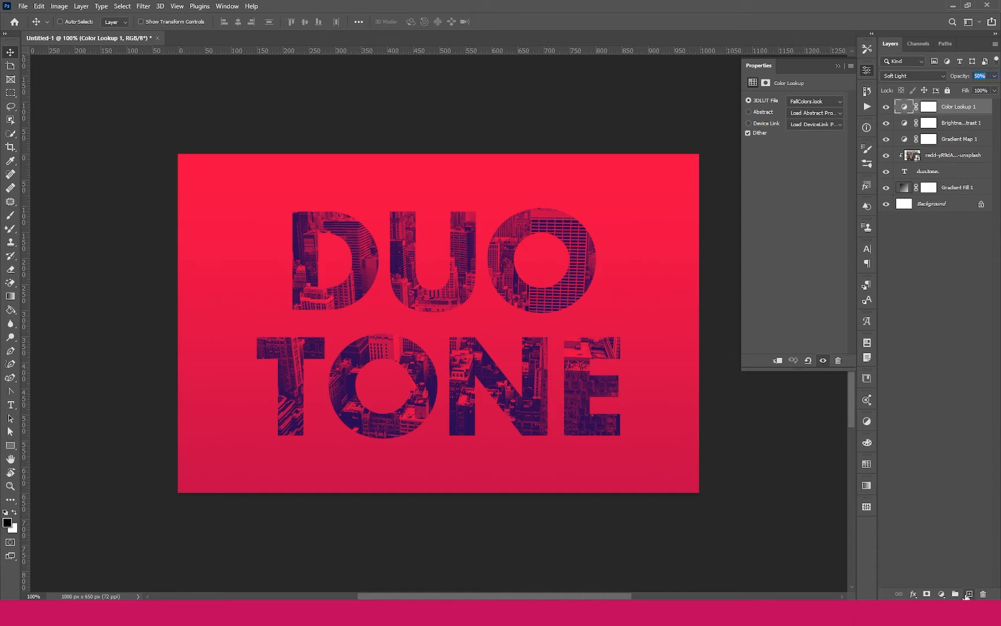
# - Create a new layer above the Color Lookup adjustment and name it Halftone Effect
pyautogui.click(968, 595)
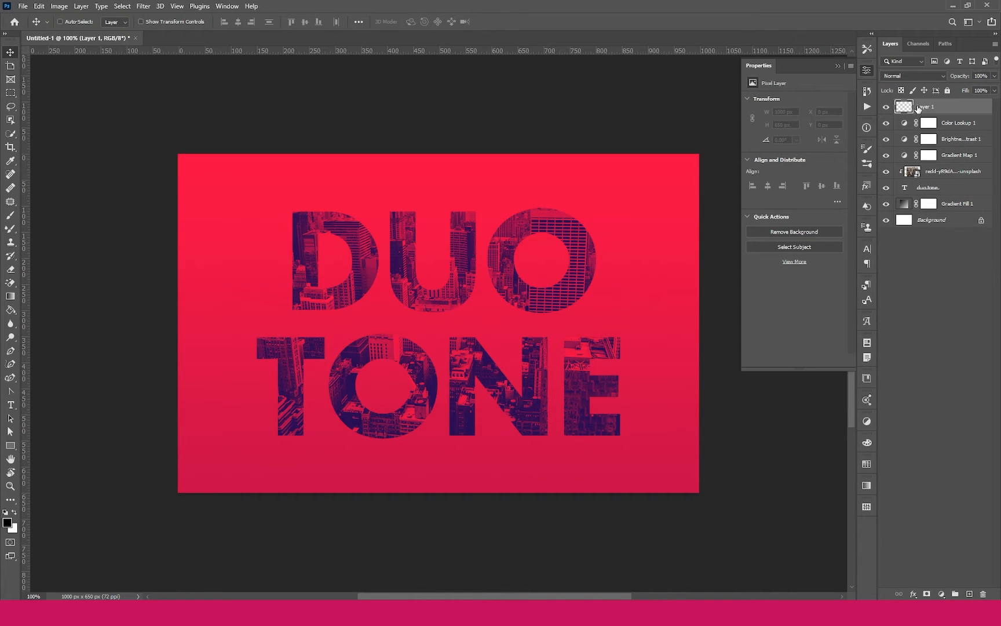
pyautogui.doubleClick(926, 106)
pyautogui.write('Halftone Effect')
pyautogui.press('Return')
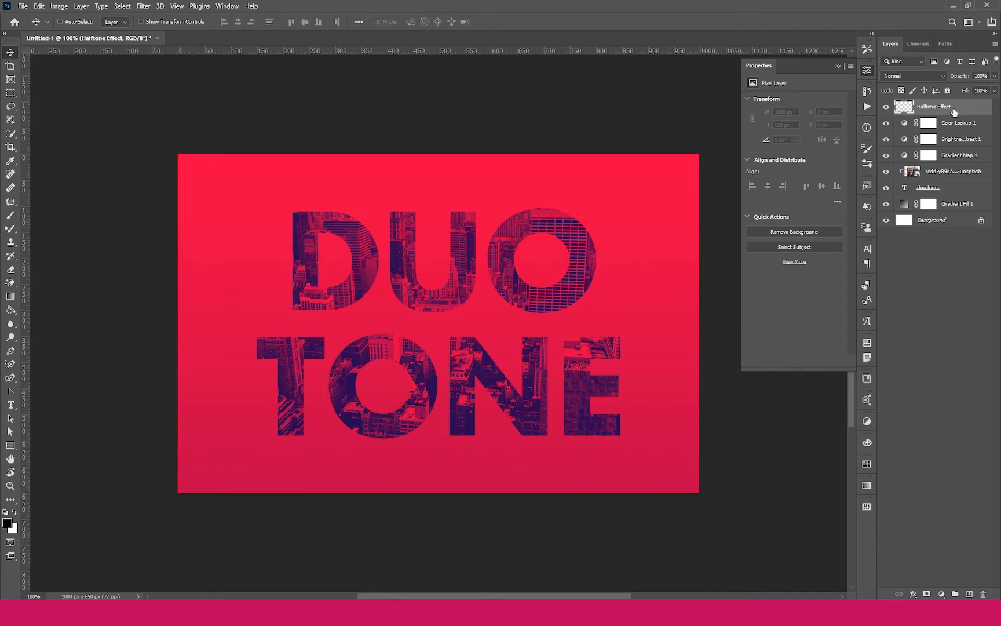
# - Fill the Halftone Effect layer with 50% Gray in Normal mode at 100% opacity
pyautogui.click(39, 6)
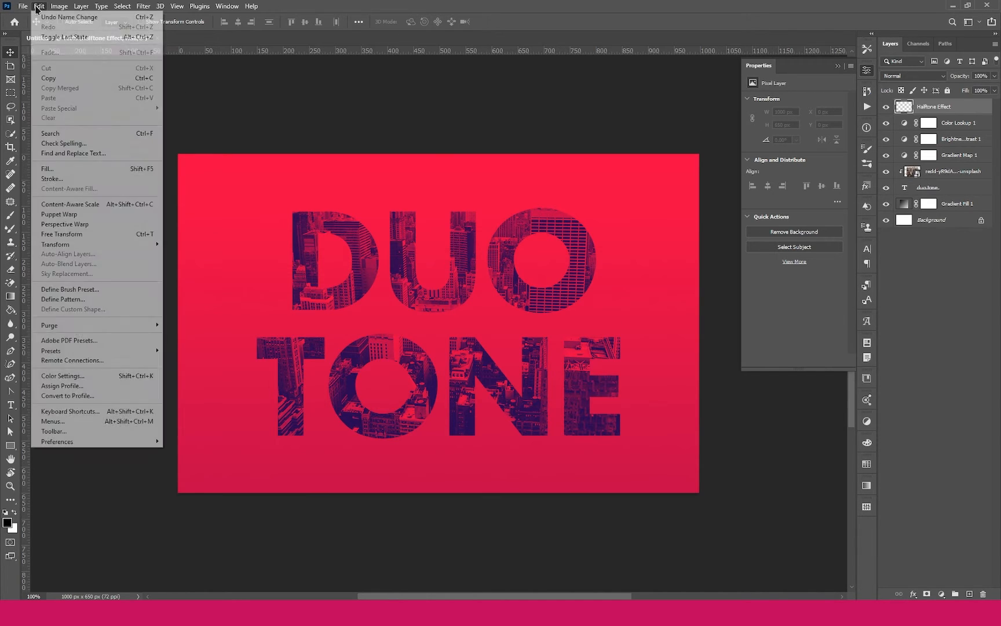
pyautogui.click(69, 169)
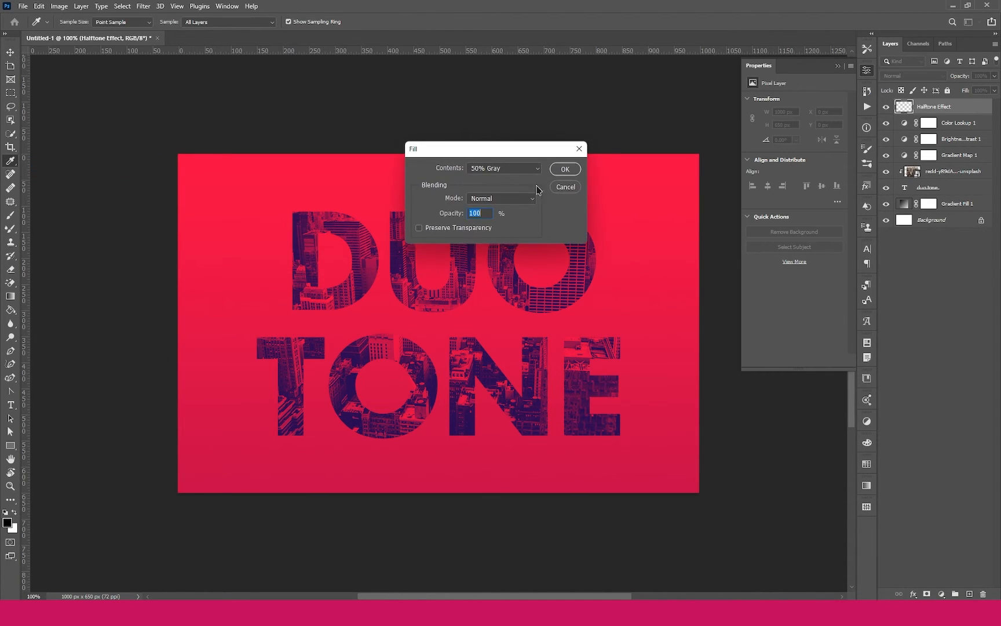
pyautogui.click(513, 168)
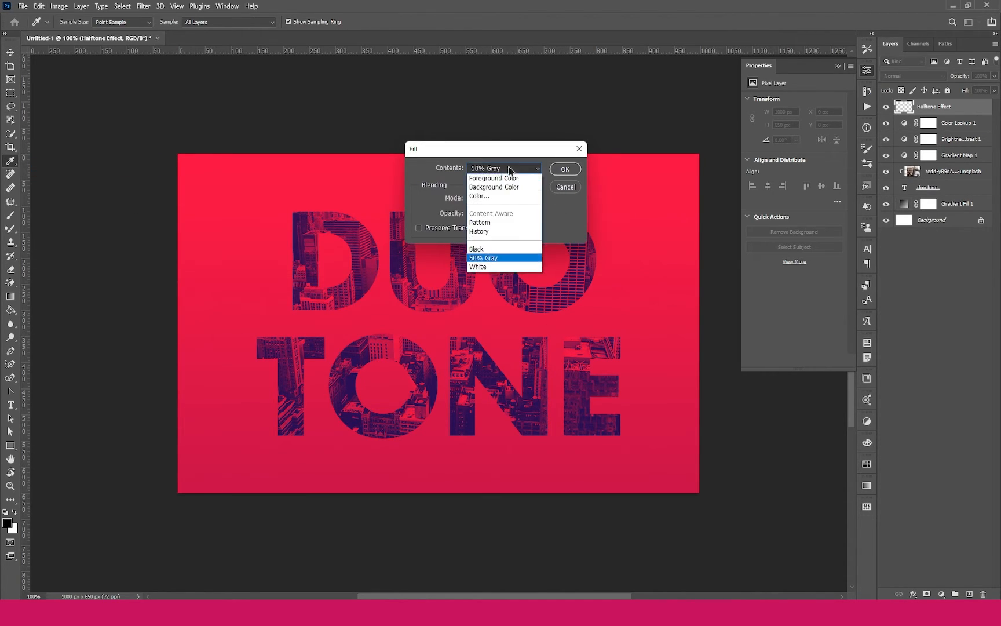
pyautogui.click(486, 260)
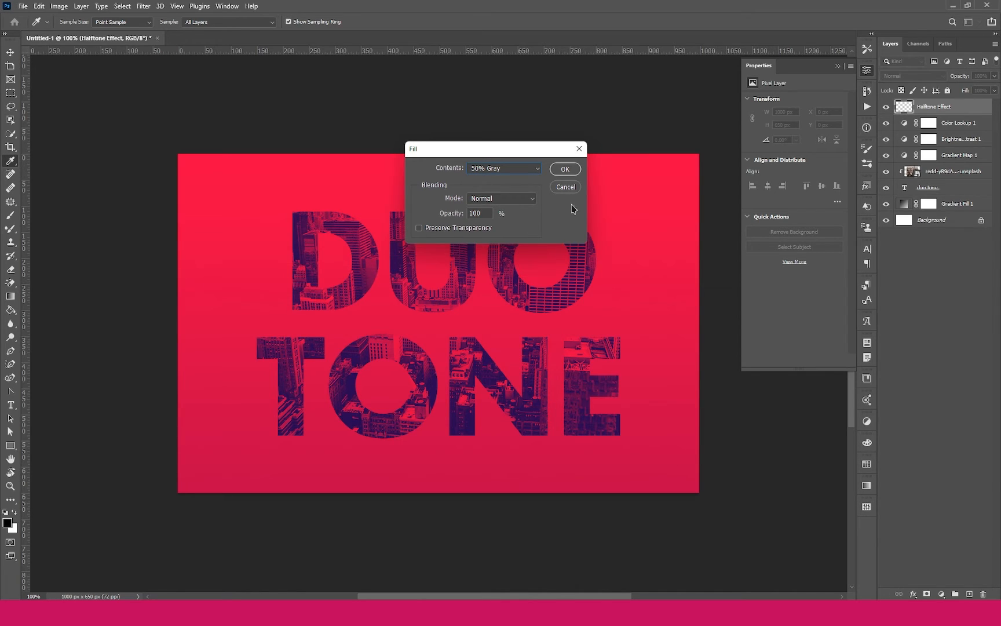
pyautogui.click(565, 168)
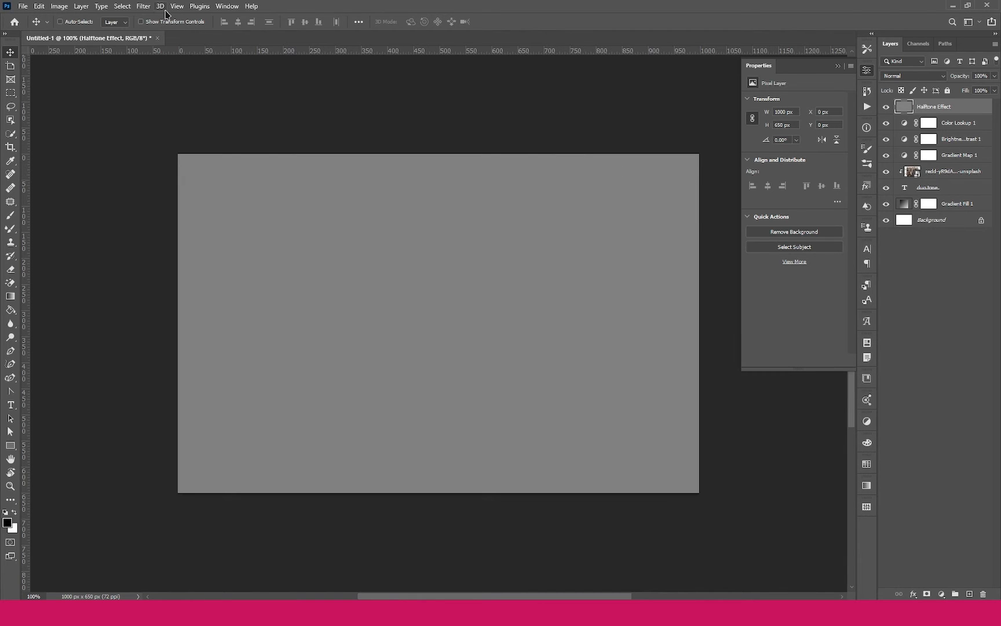
# - Apply the Halftone Pattern sketch filter to the gray layer with size 1, contrast 5 and the Dot pattern type
pyautogui.click(143, 5)
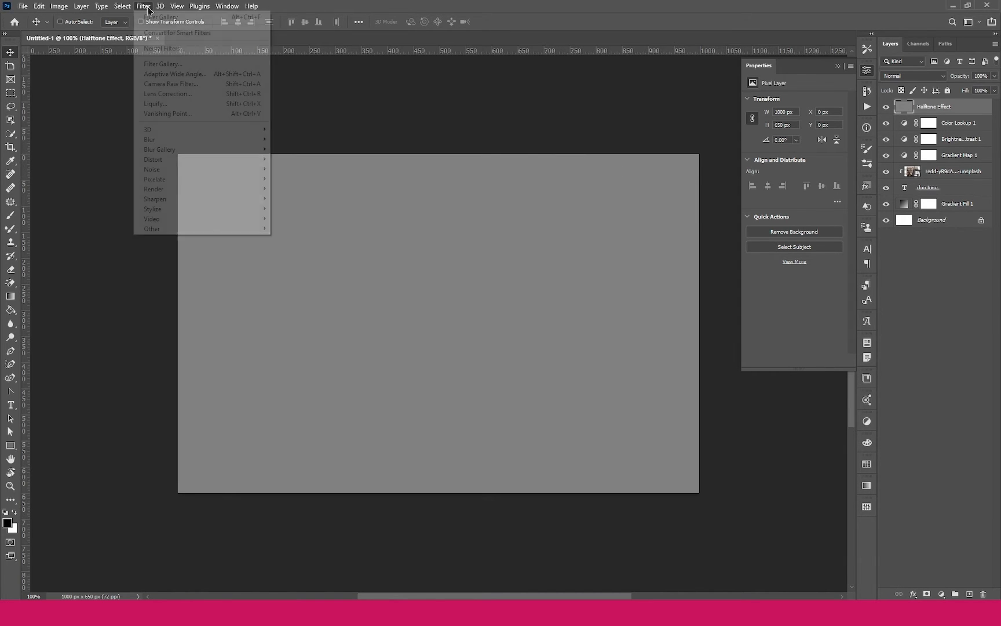
pyautogui.click(171, 67)
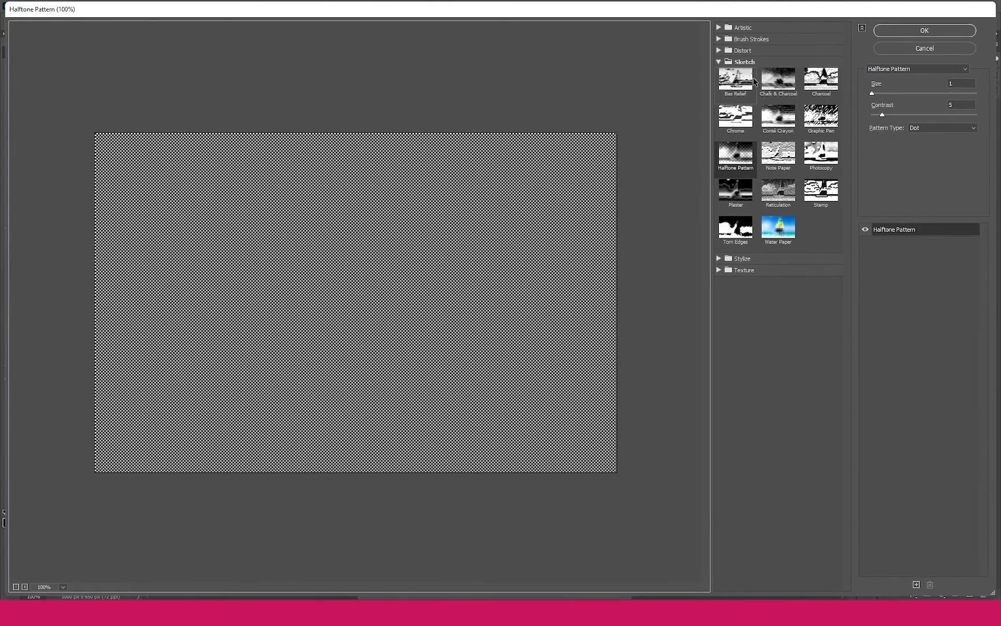
pyautogui.click(745, 64)
pyautogui.click(732, 61)
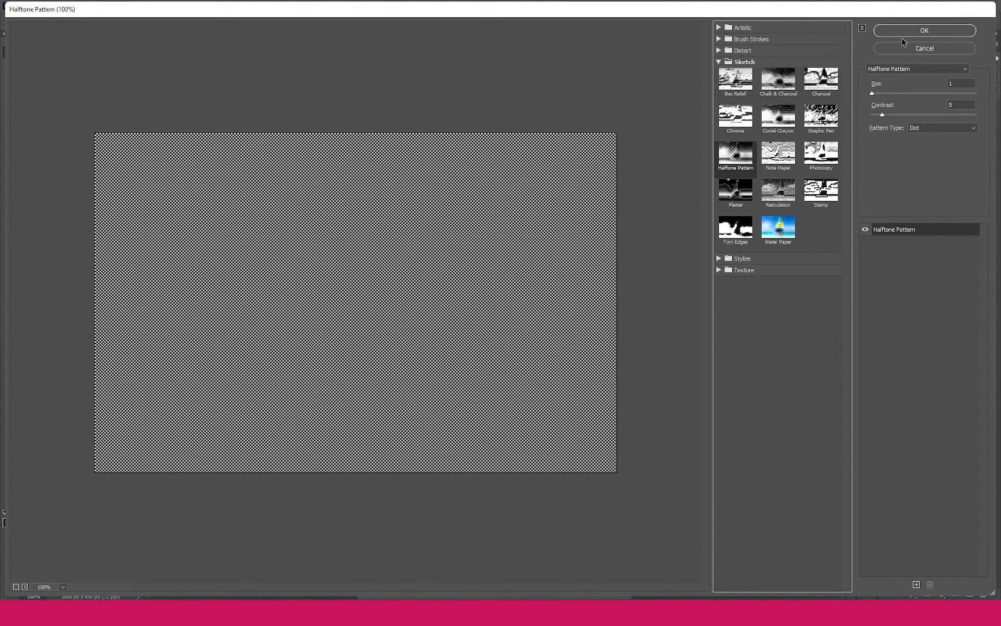
pyautogui.click(960, 83)
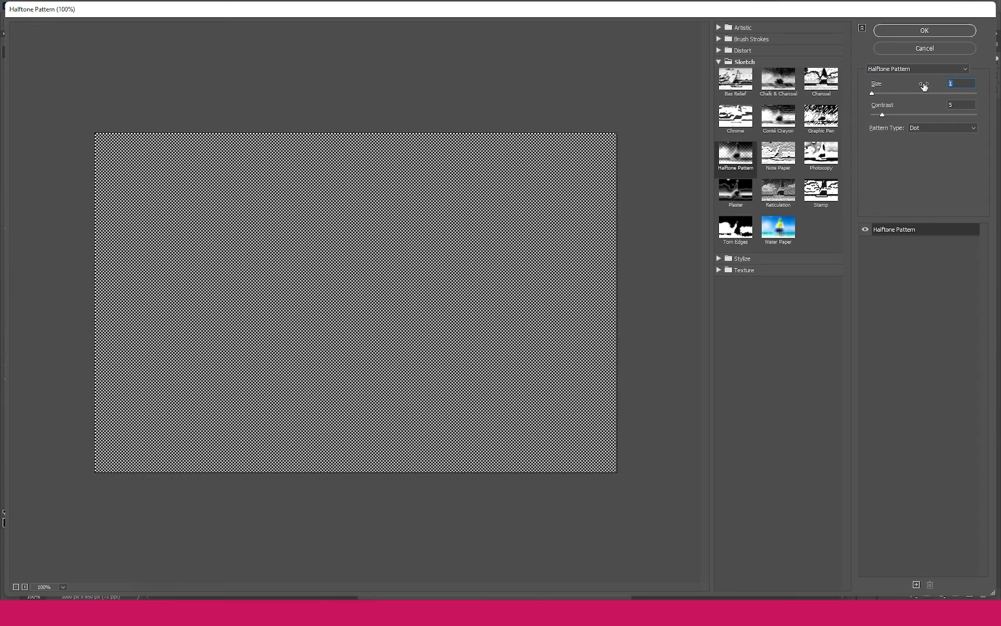
pyautogui.click(959, 106)
pyautogui.click(933, 128)
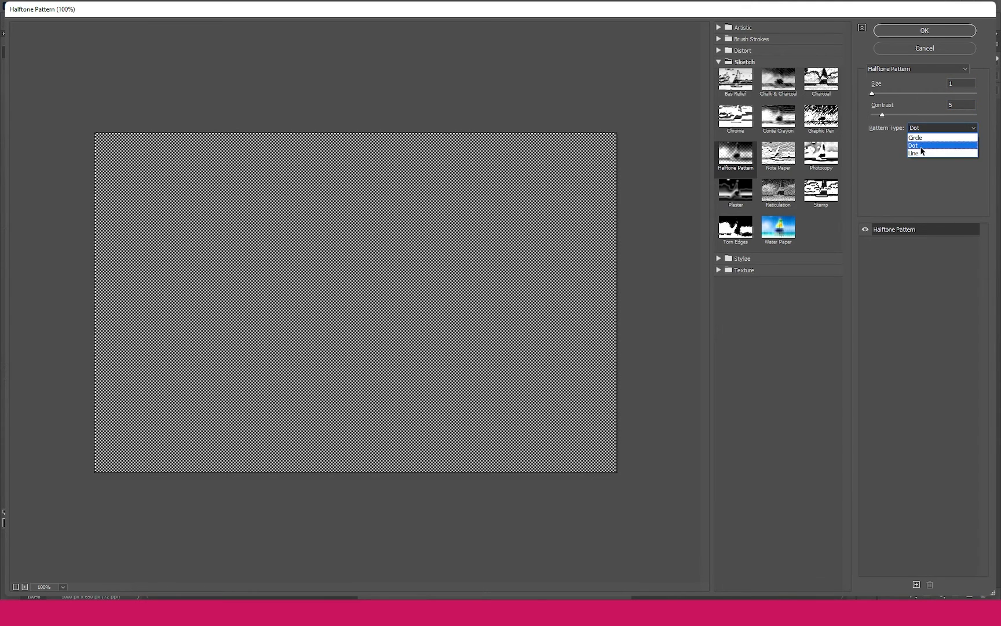
pyautogui.click(920, 148)
pyautogui.click(924, 32)
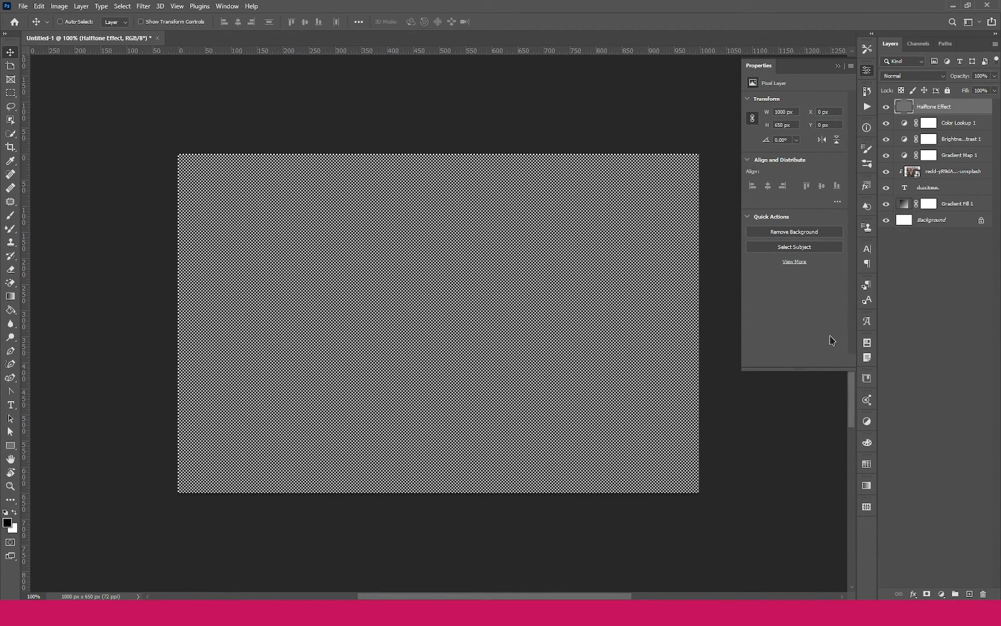
# - Set the Halftone Effect layer's blend mode to Soft Light and its opacity to 20%
pyautogui.click(933, 76)
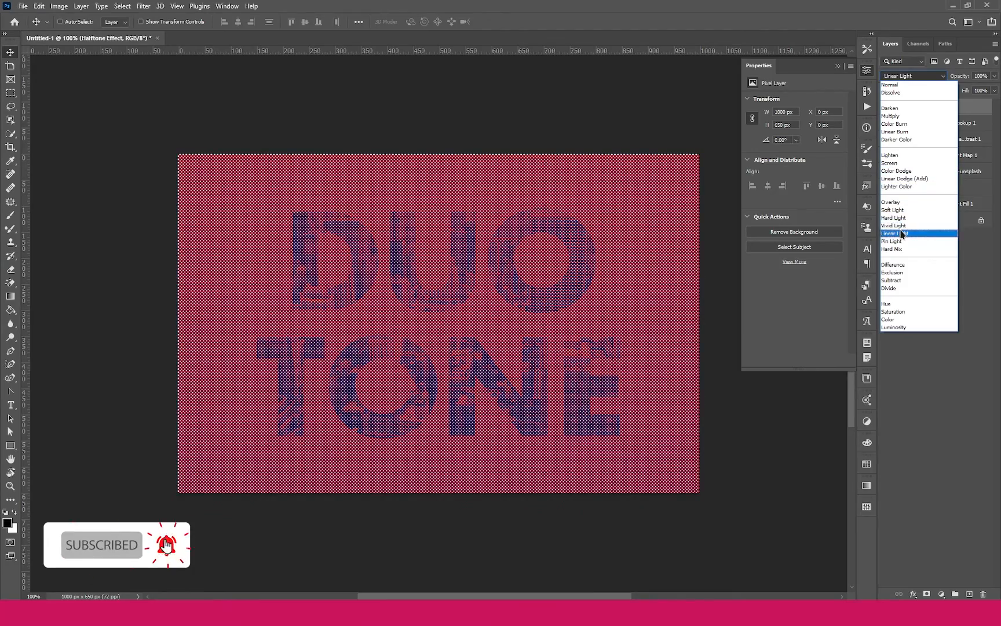
pyautogui.click(904, 212)
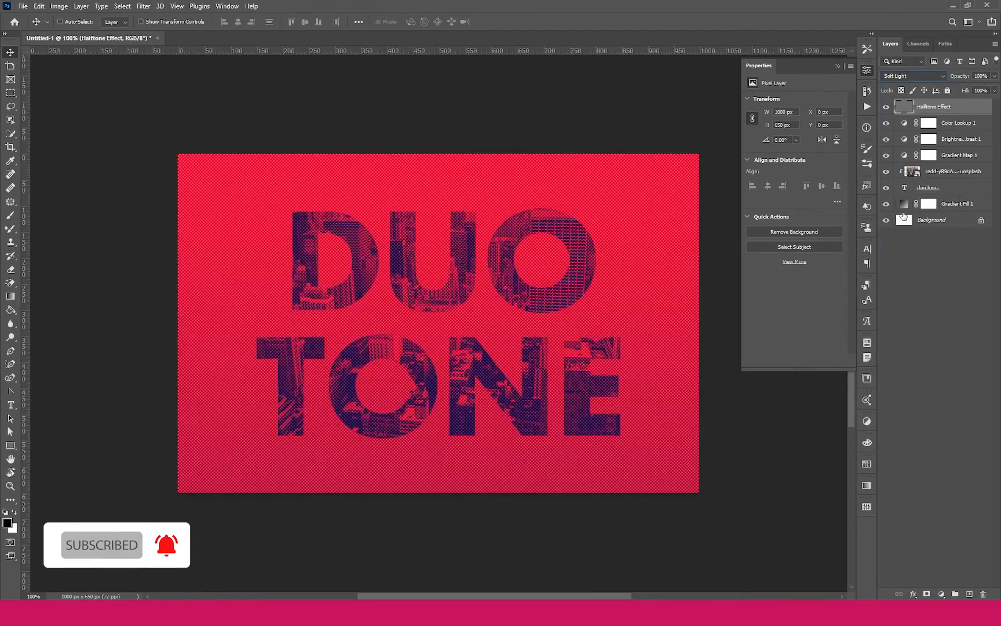
pyautogui.click(996, 76)
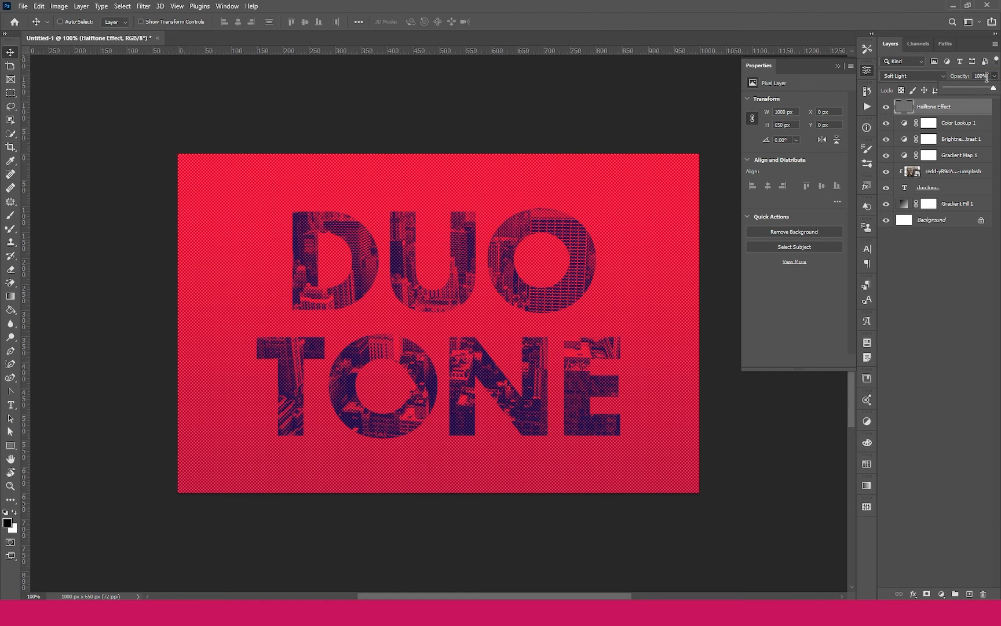
pyautogui.click(987, 77)
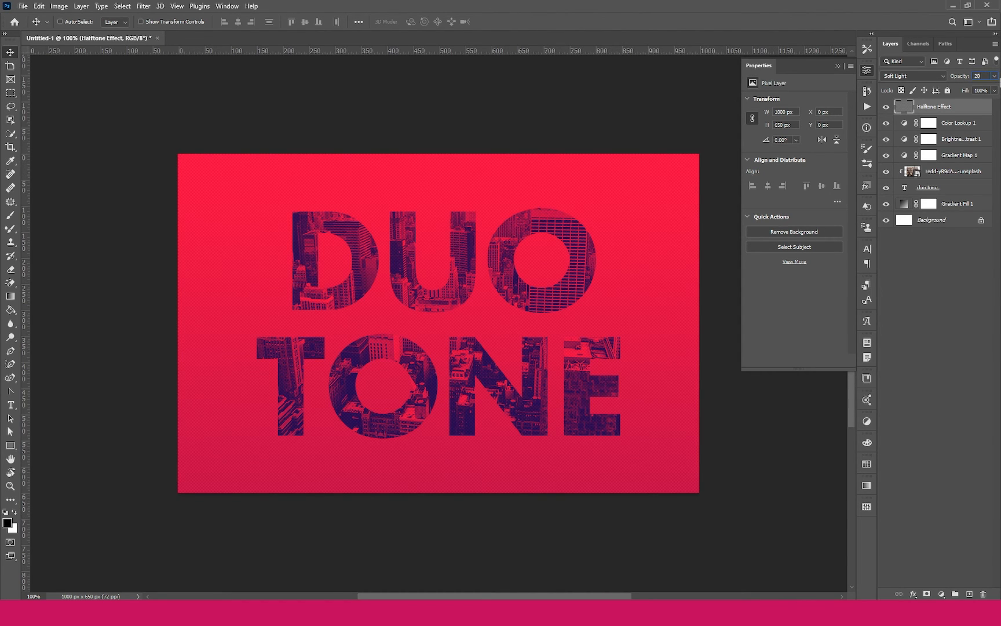